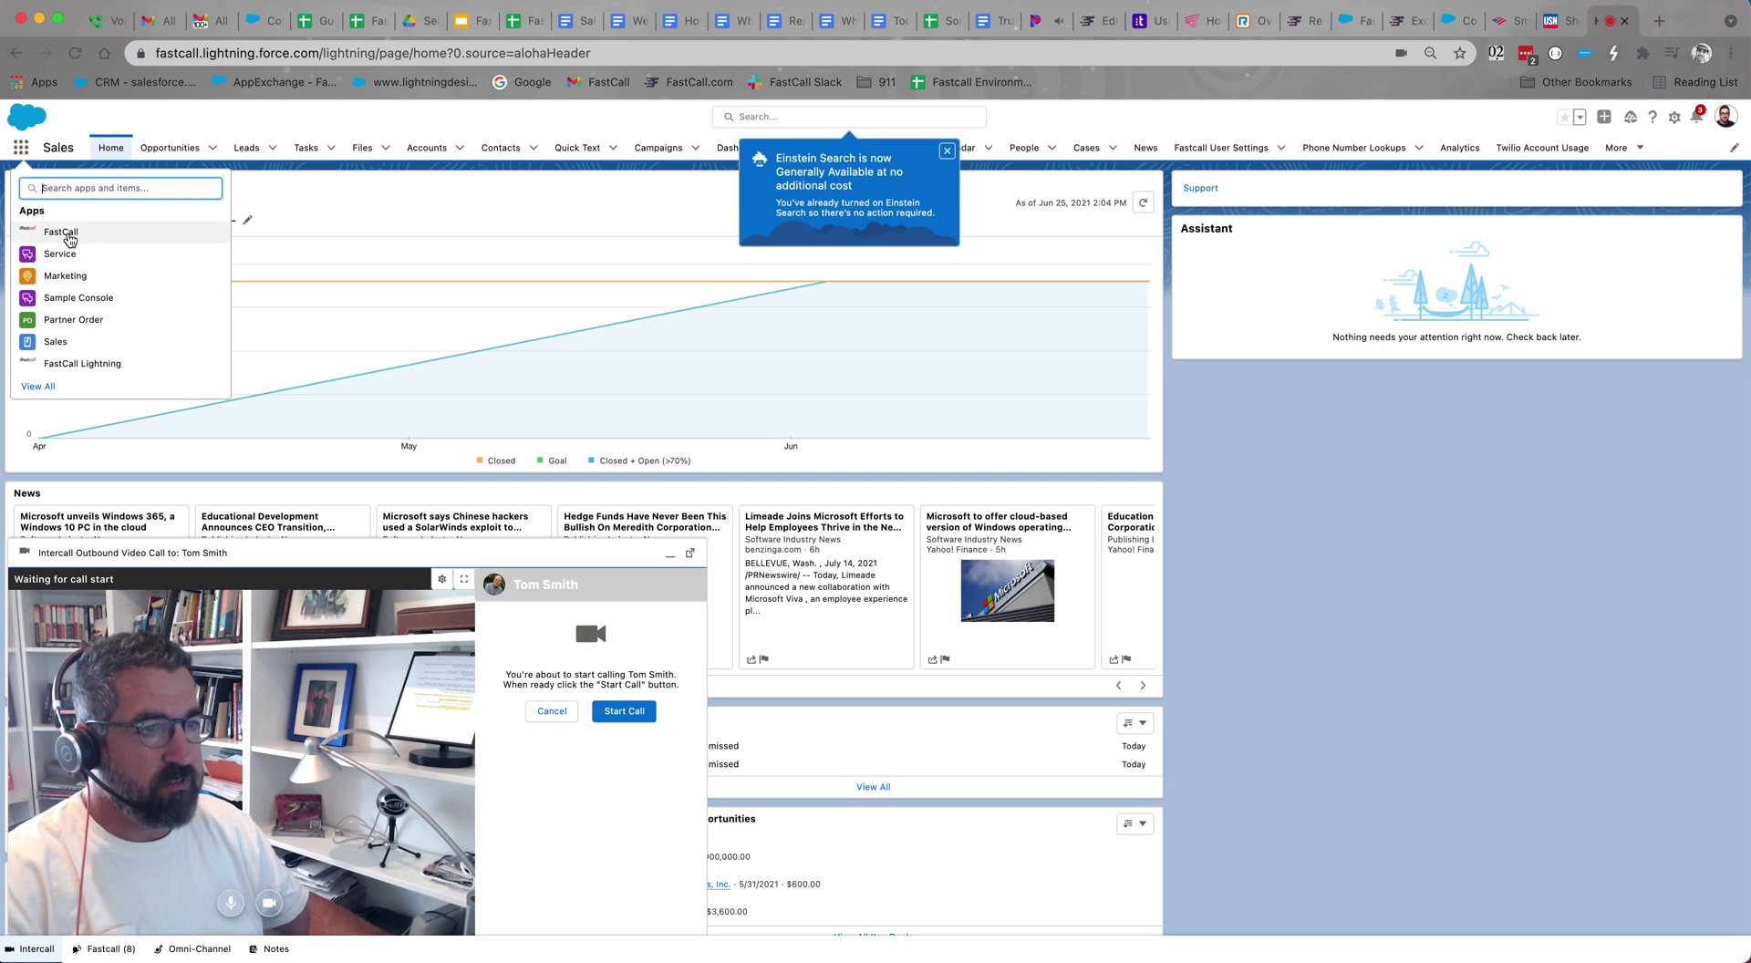
Switch to the FastCall app and open the Interactive Voice Responses page under Call Handling in Fastcall Settings
click(70, 239)
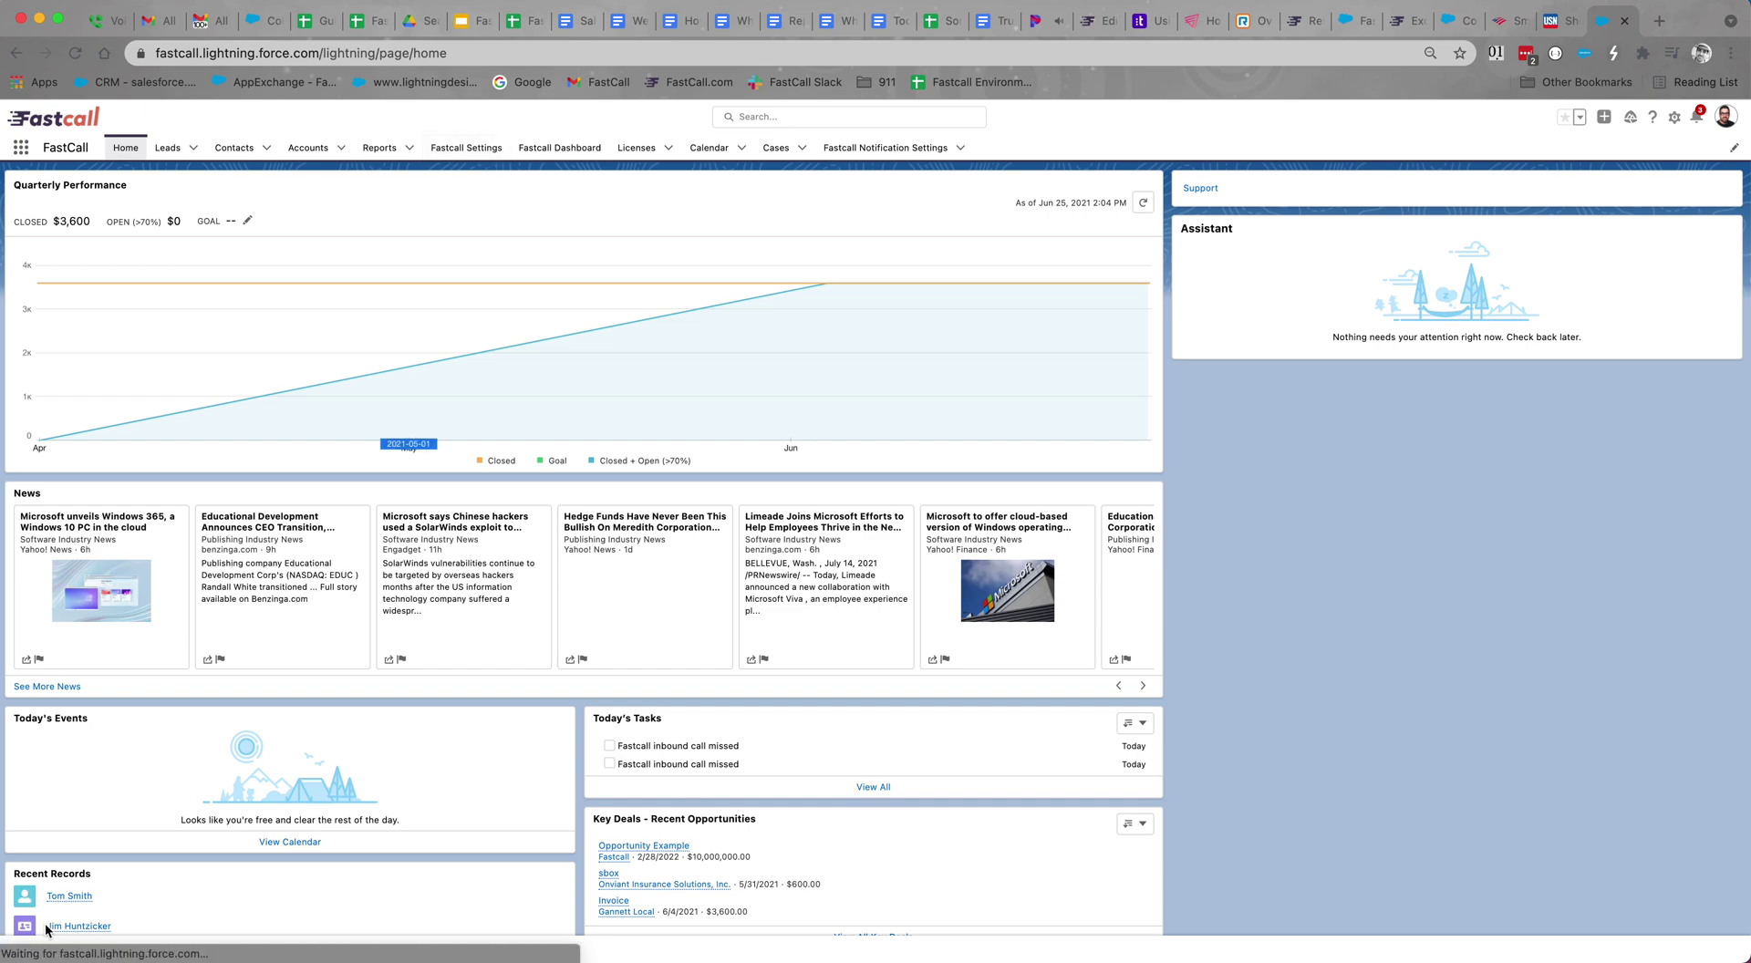
click(486, 151)
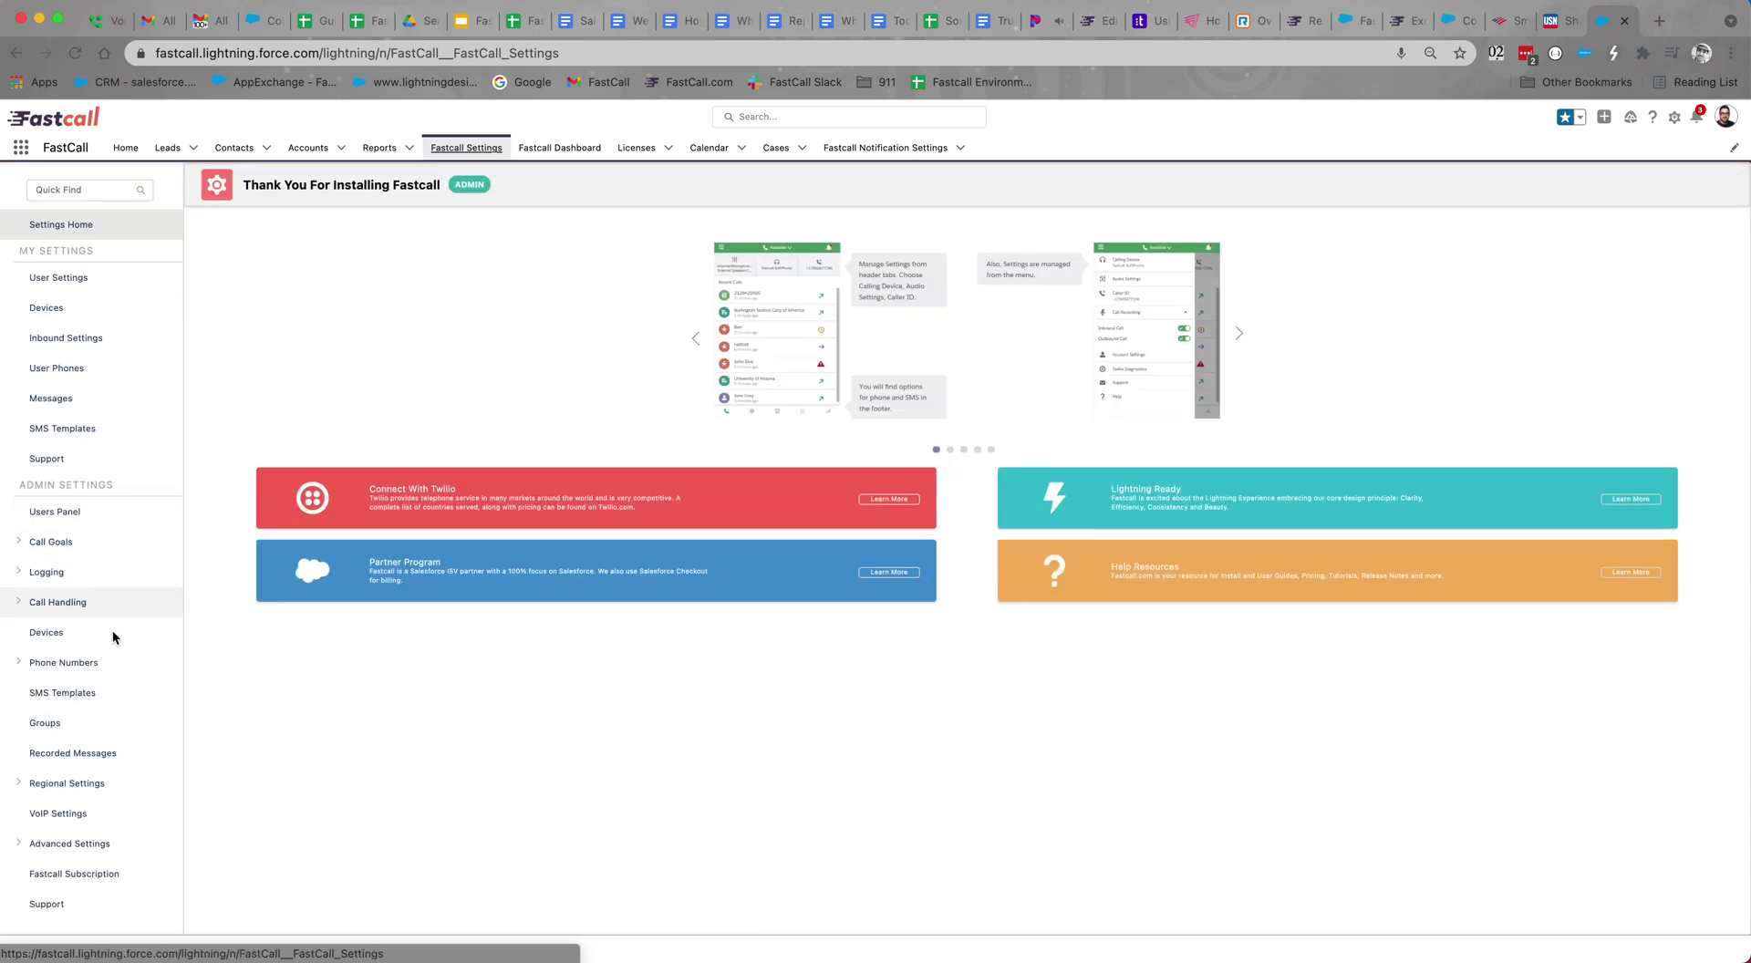
scroll(82, 663, down, 1)
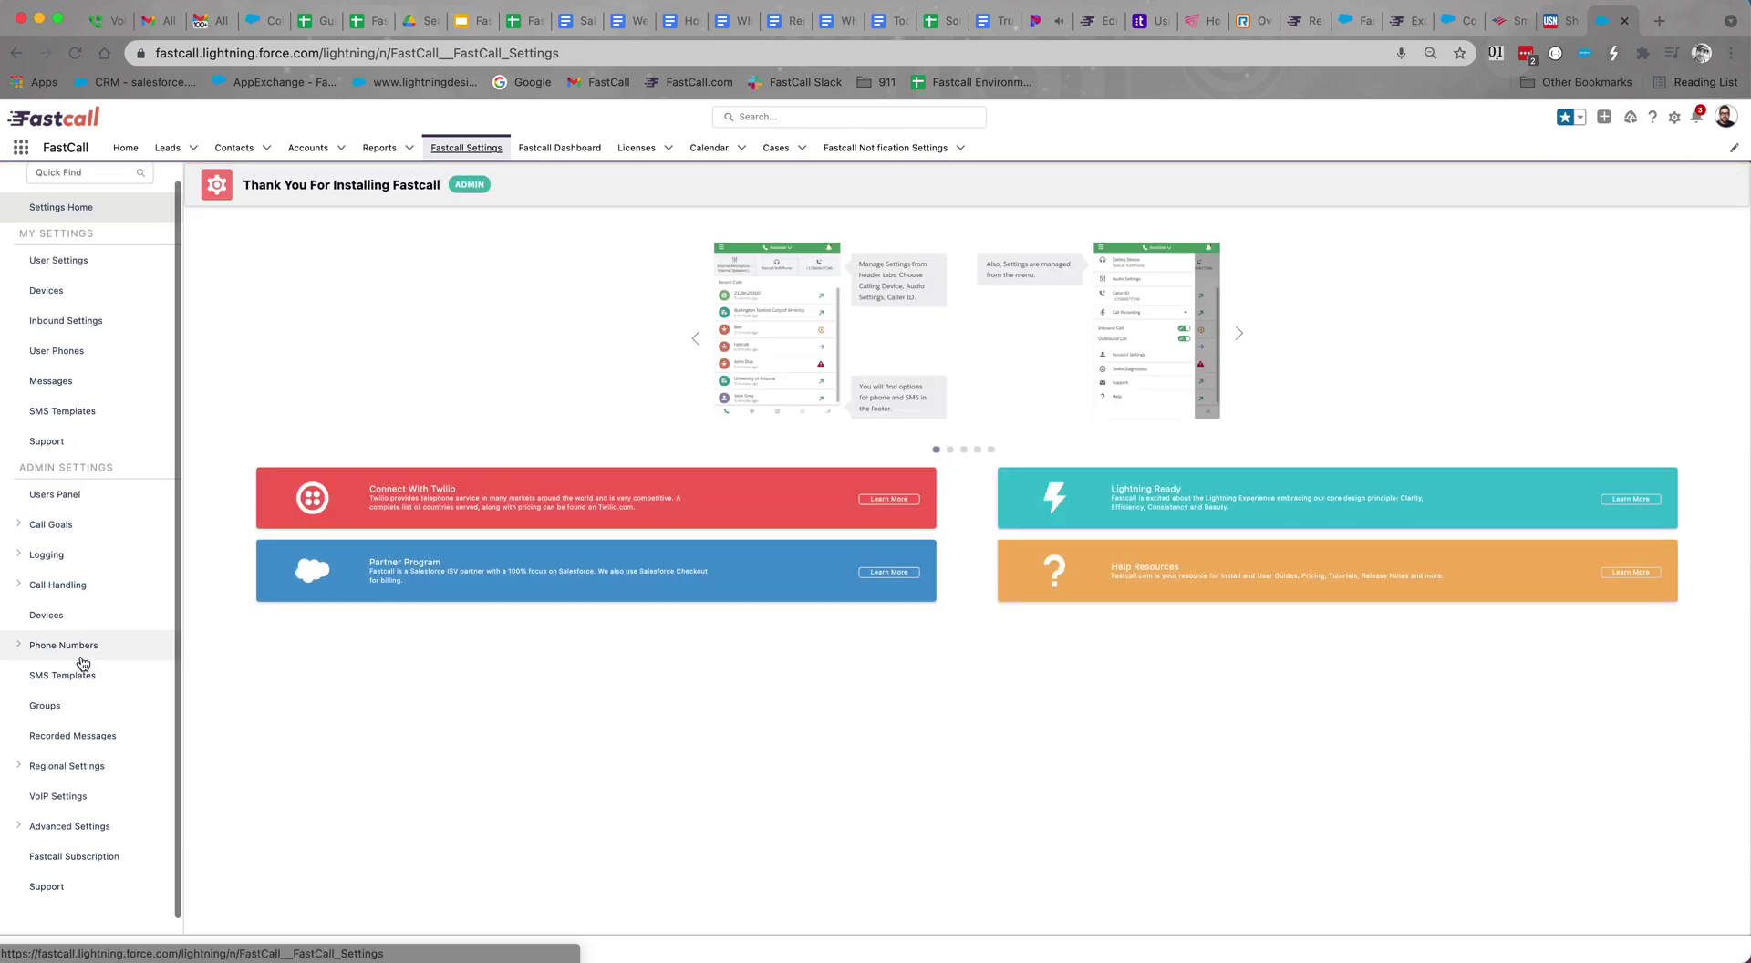
click(45, 585)
click(99, 707)
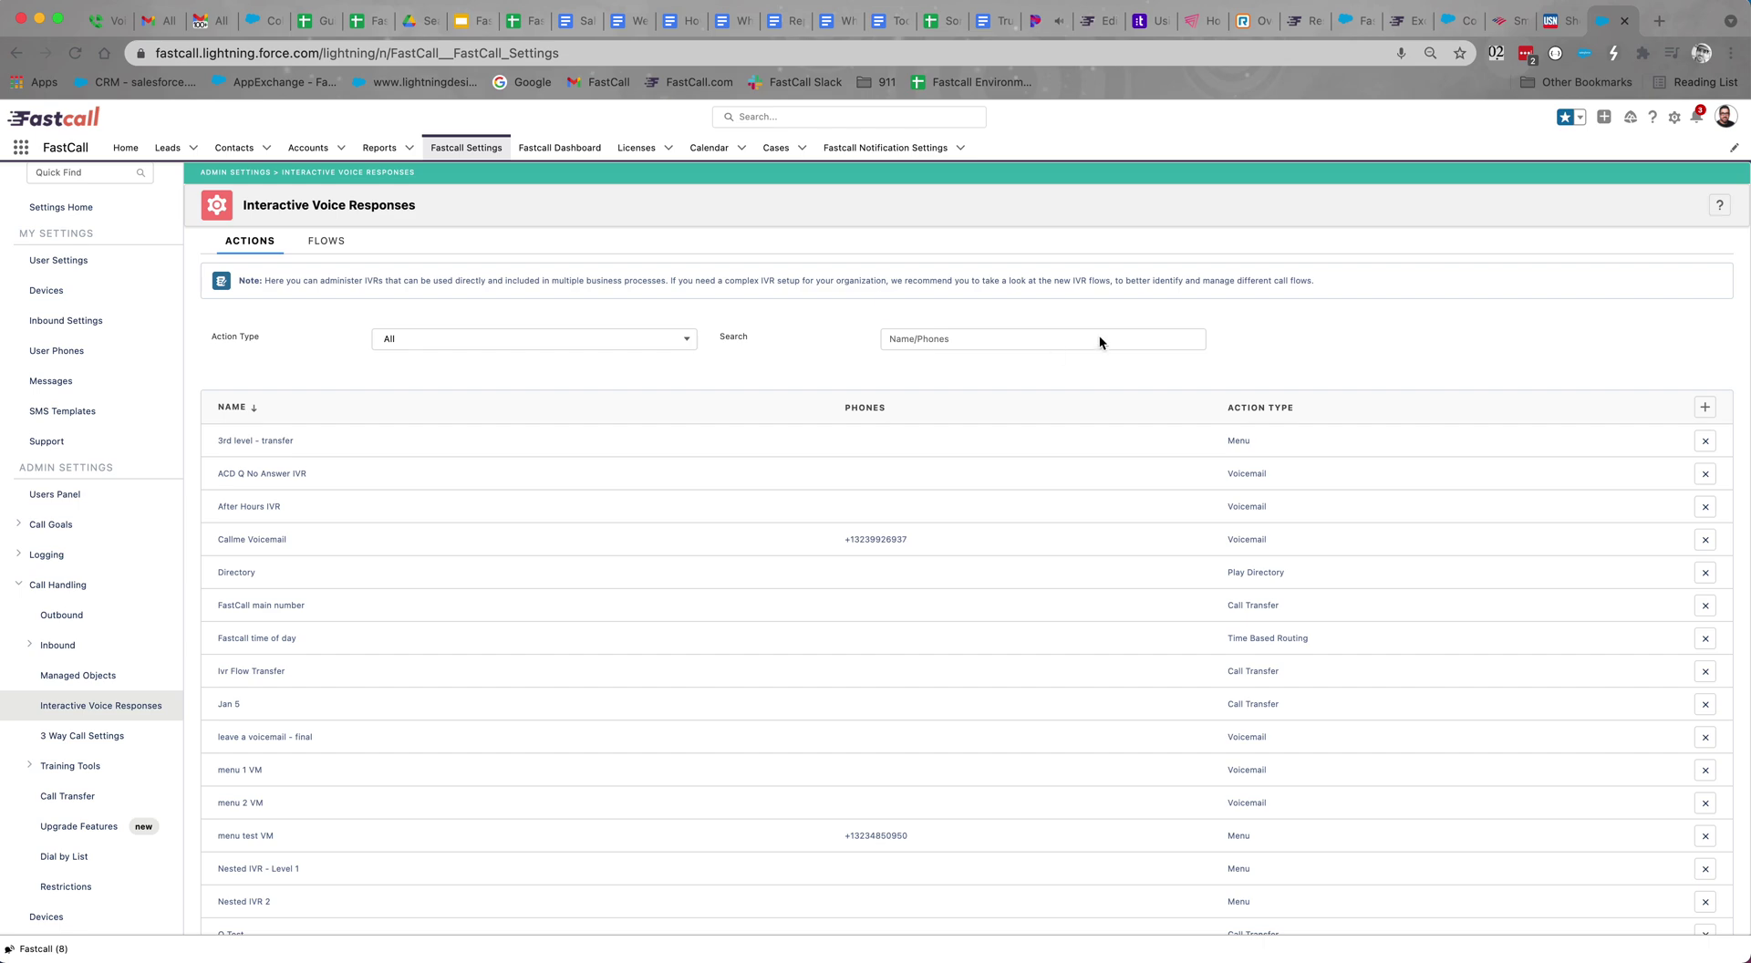
Start a new interactive voice response using the Call Transfer action
click(1706, 409)
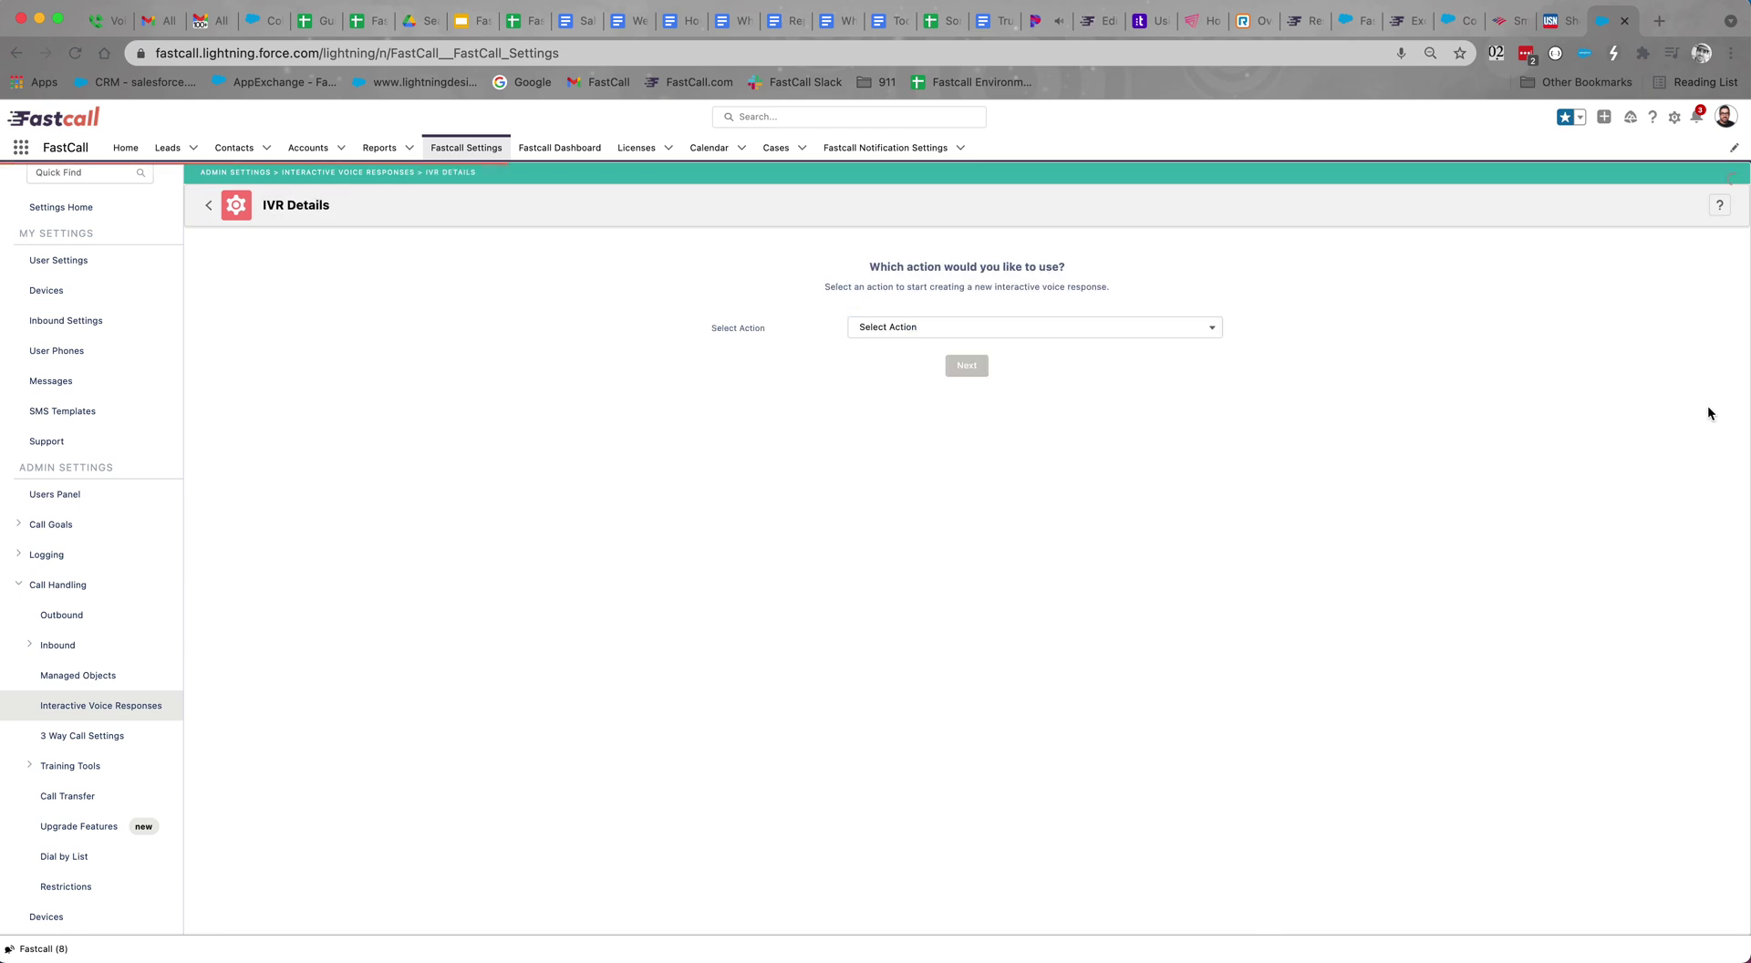
click(1147, 327)
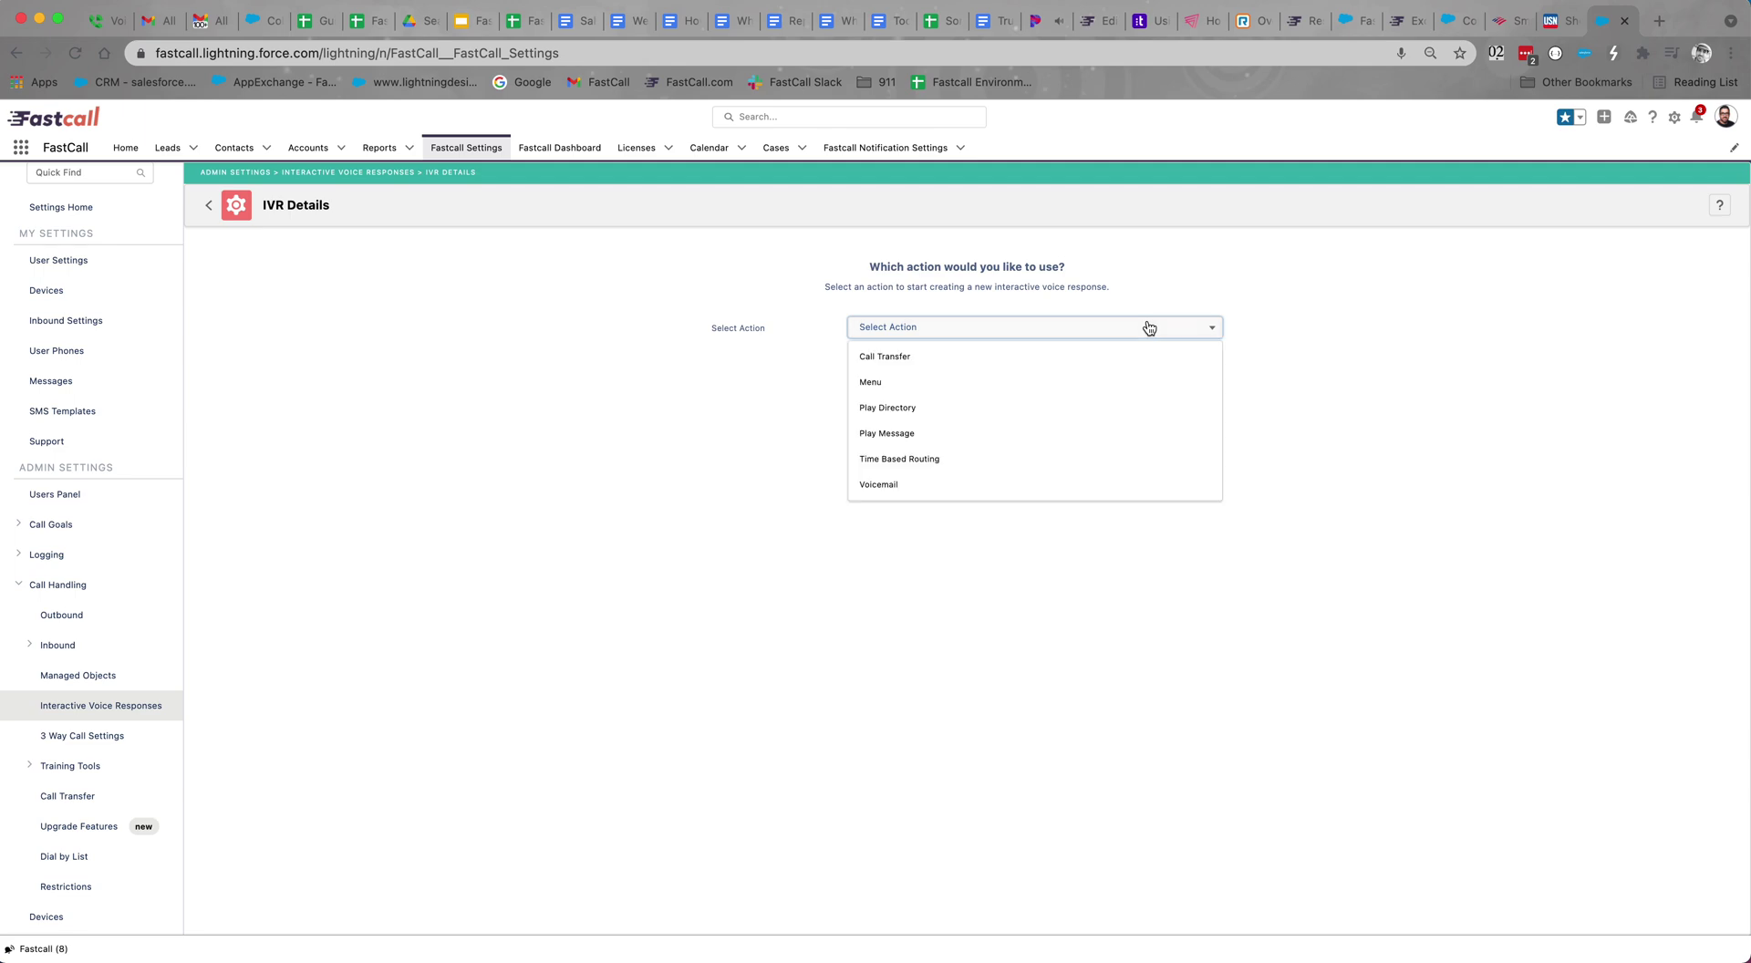
click(1135, 350)
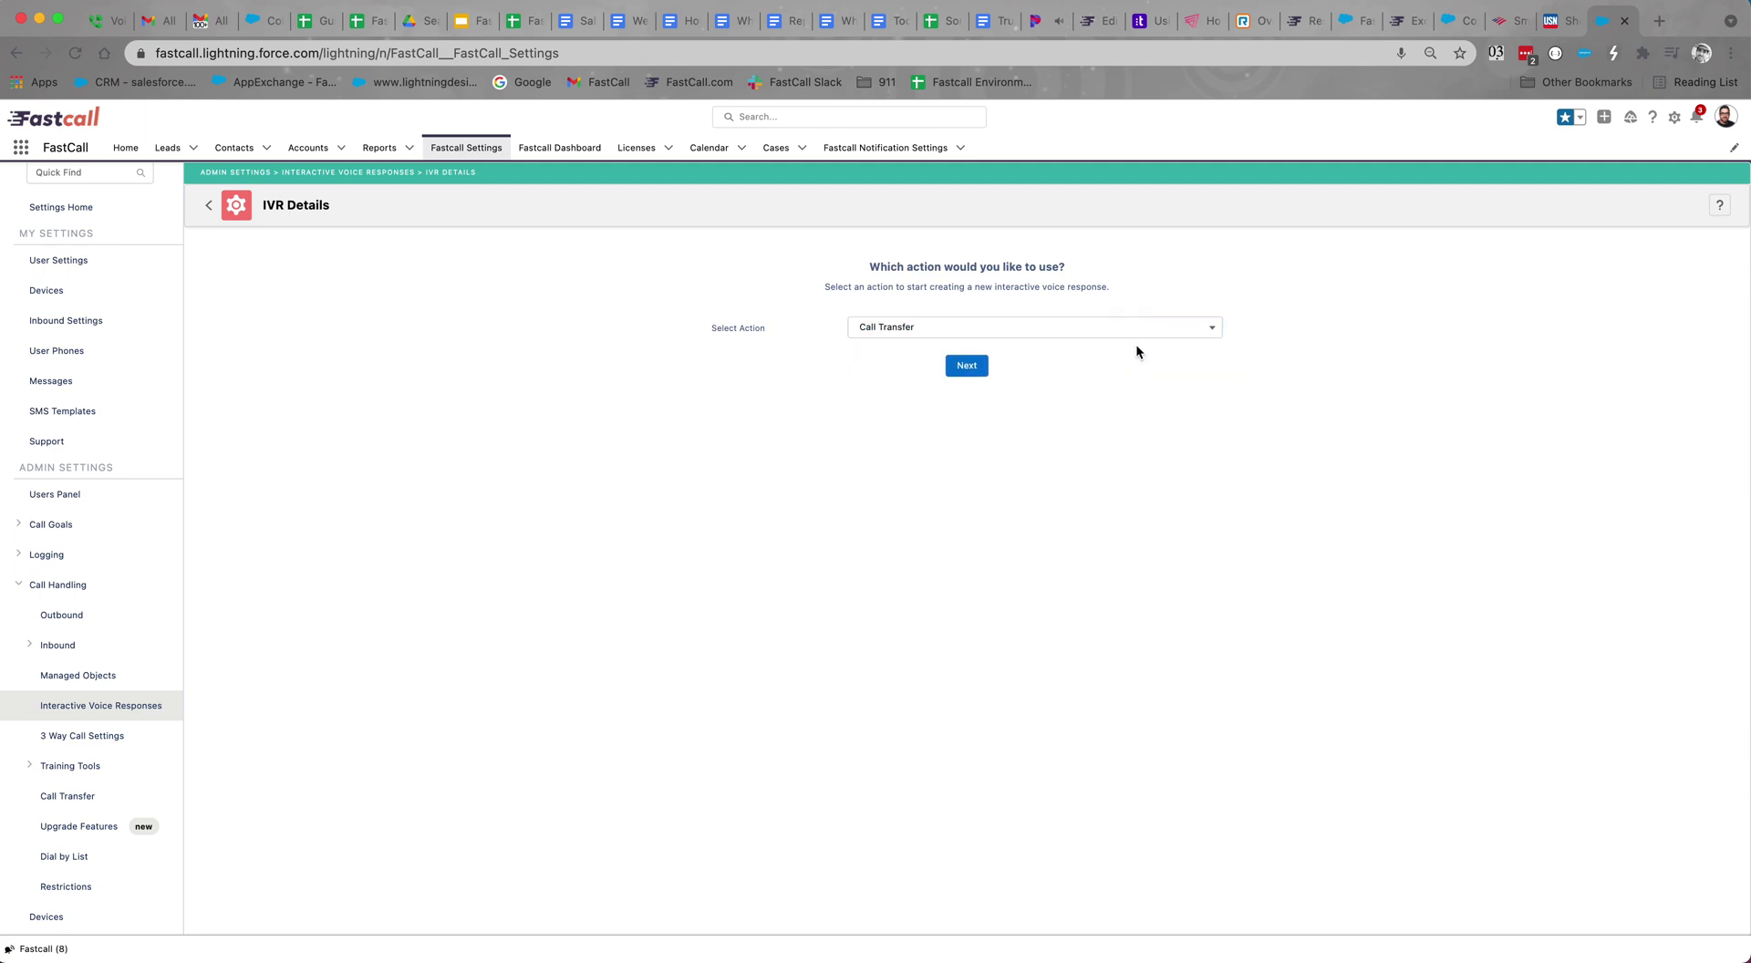
click(965, 368)
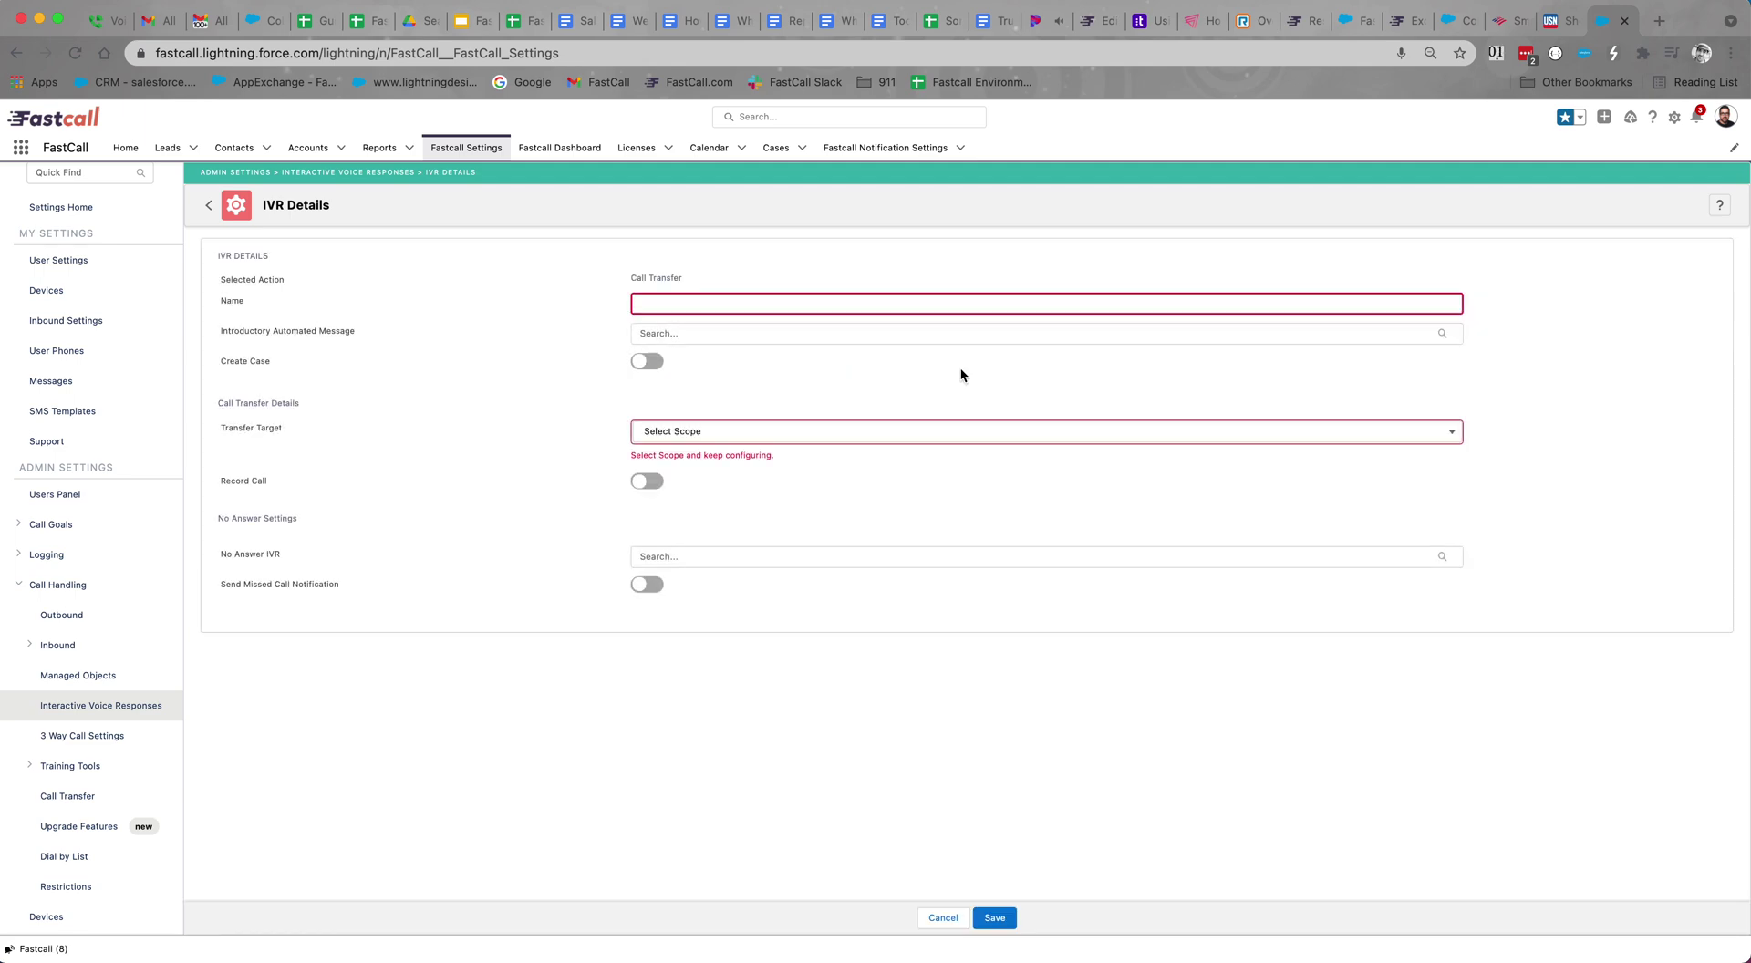
Set the transfer target to Group and the ACD strategy to Round robin queue
click(703, 437)
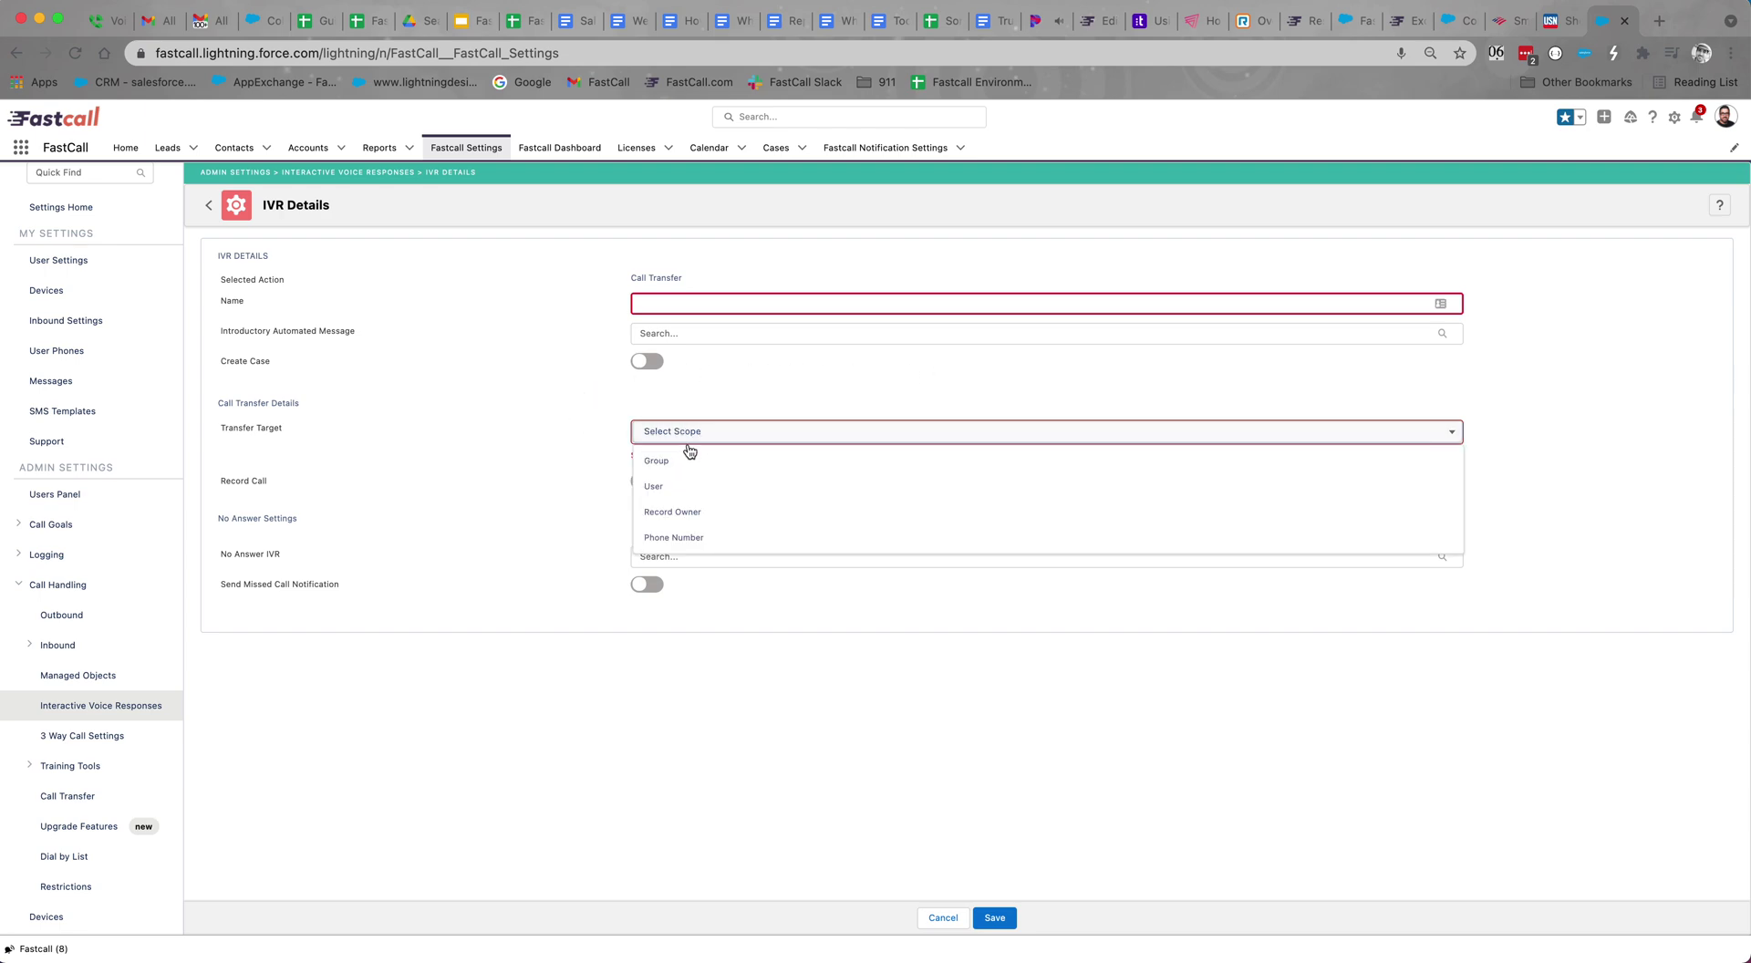
click(688, 459)
scroll(538, 516, down, 1)
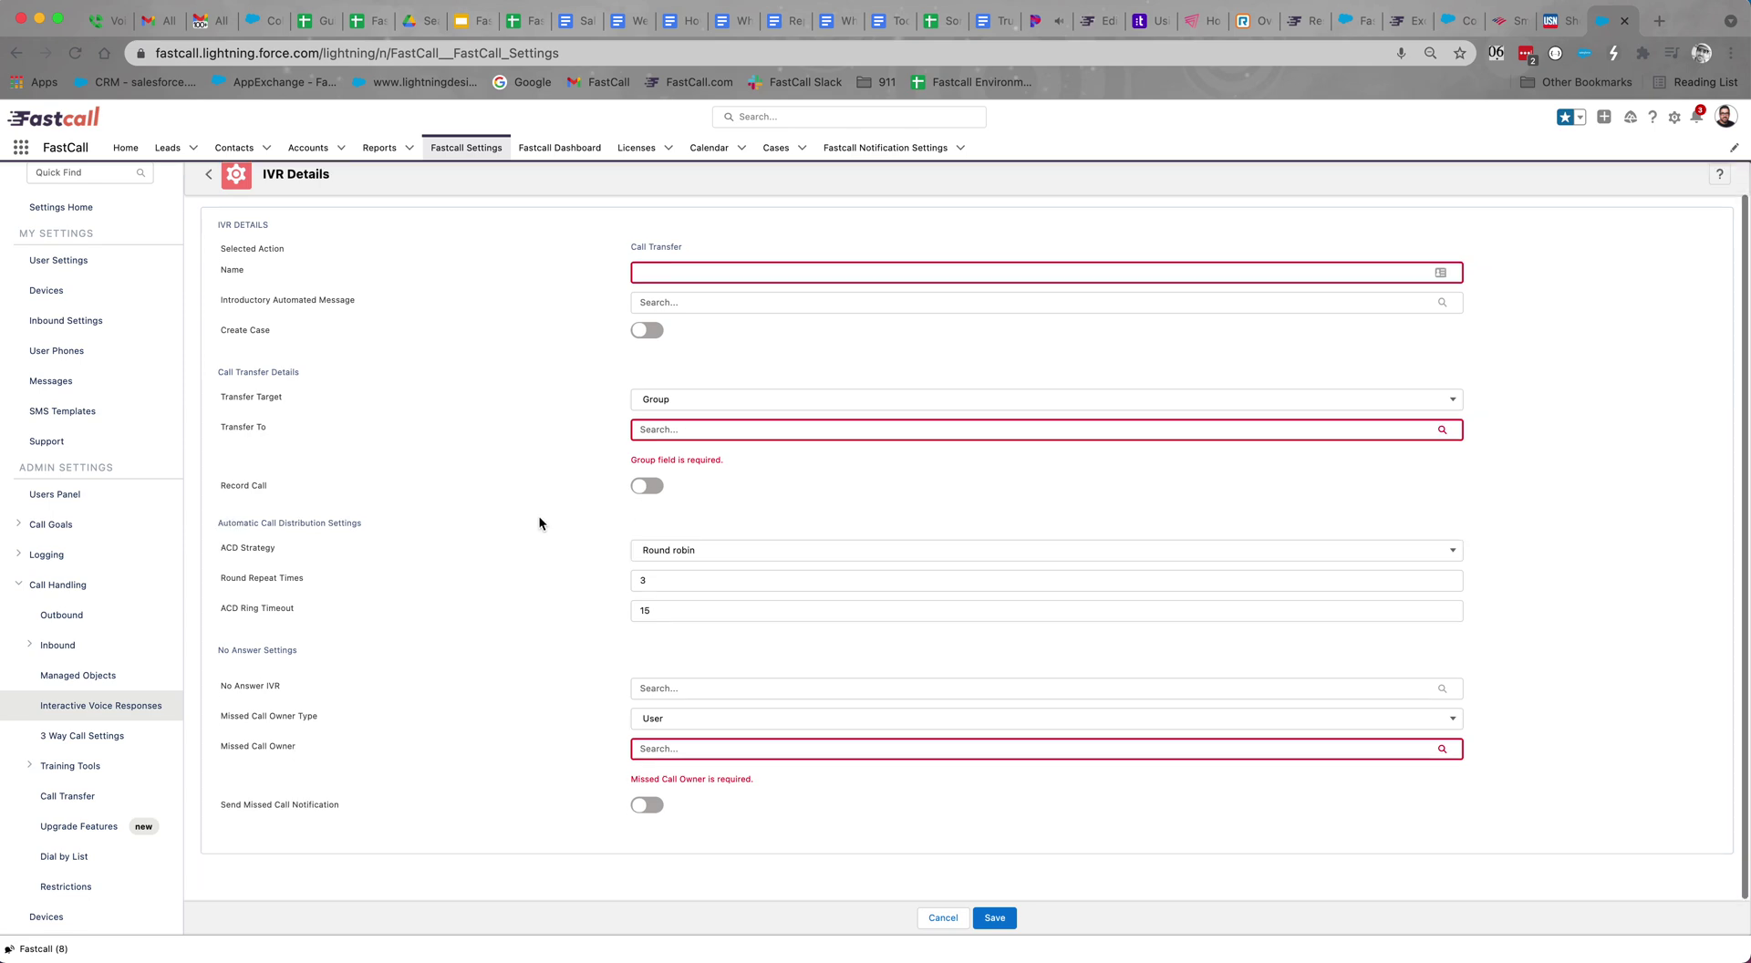
click(720, 558)
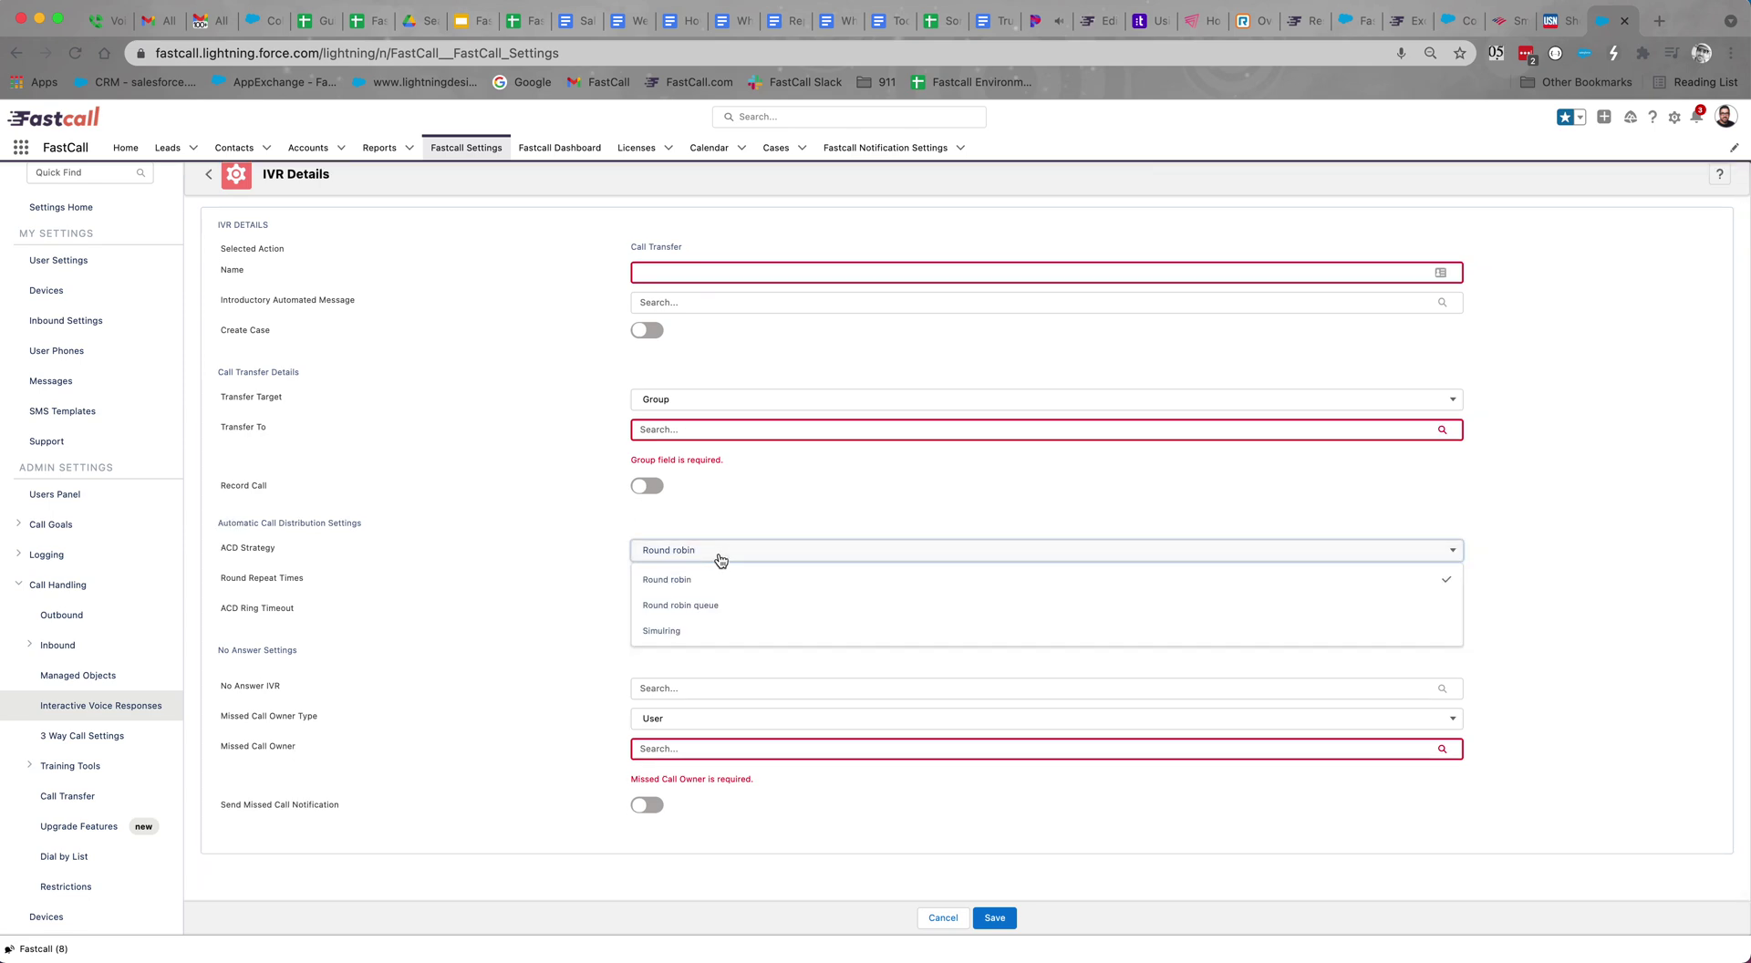
click(723, 611)
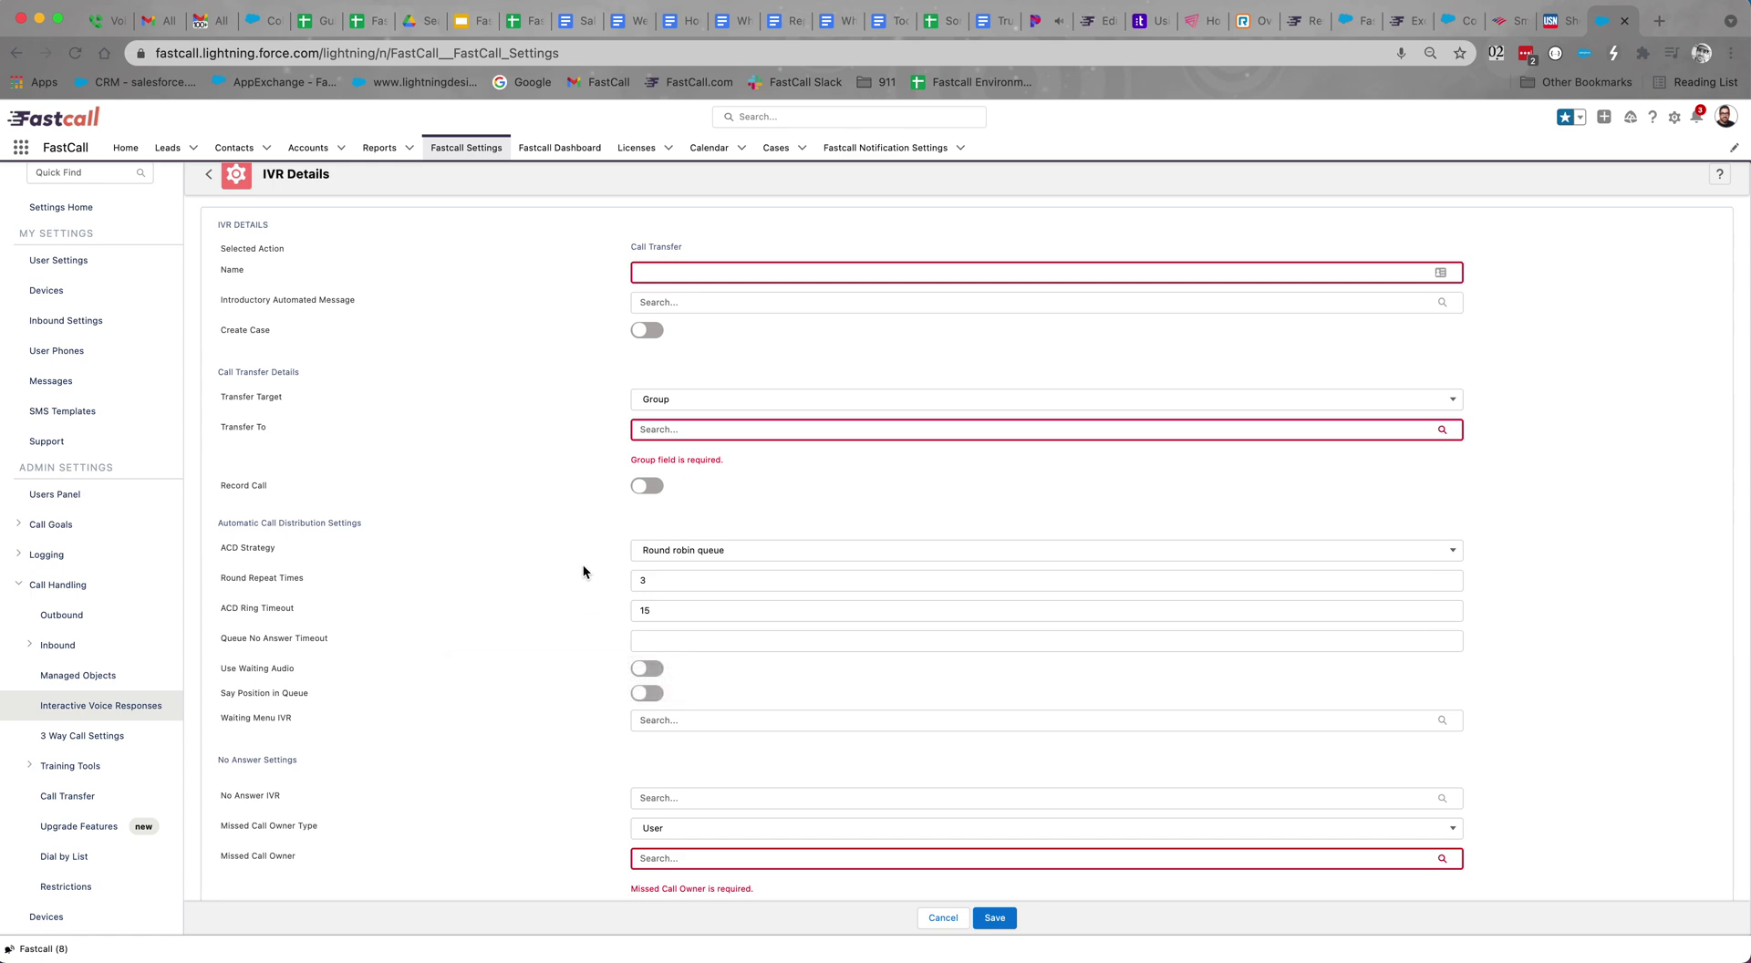
Set the Missed Call Owner Type to Record Owner in the No Answer Settings
scroll(582, 572, down, 1)
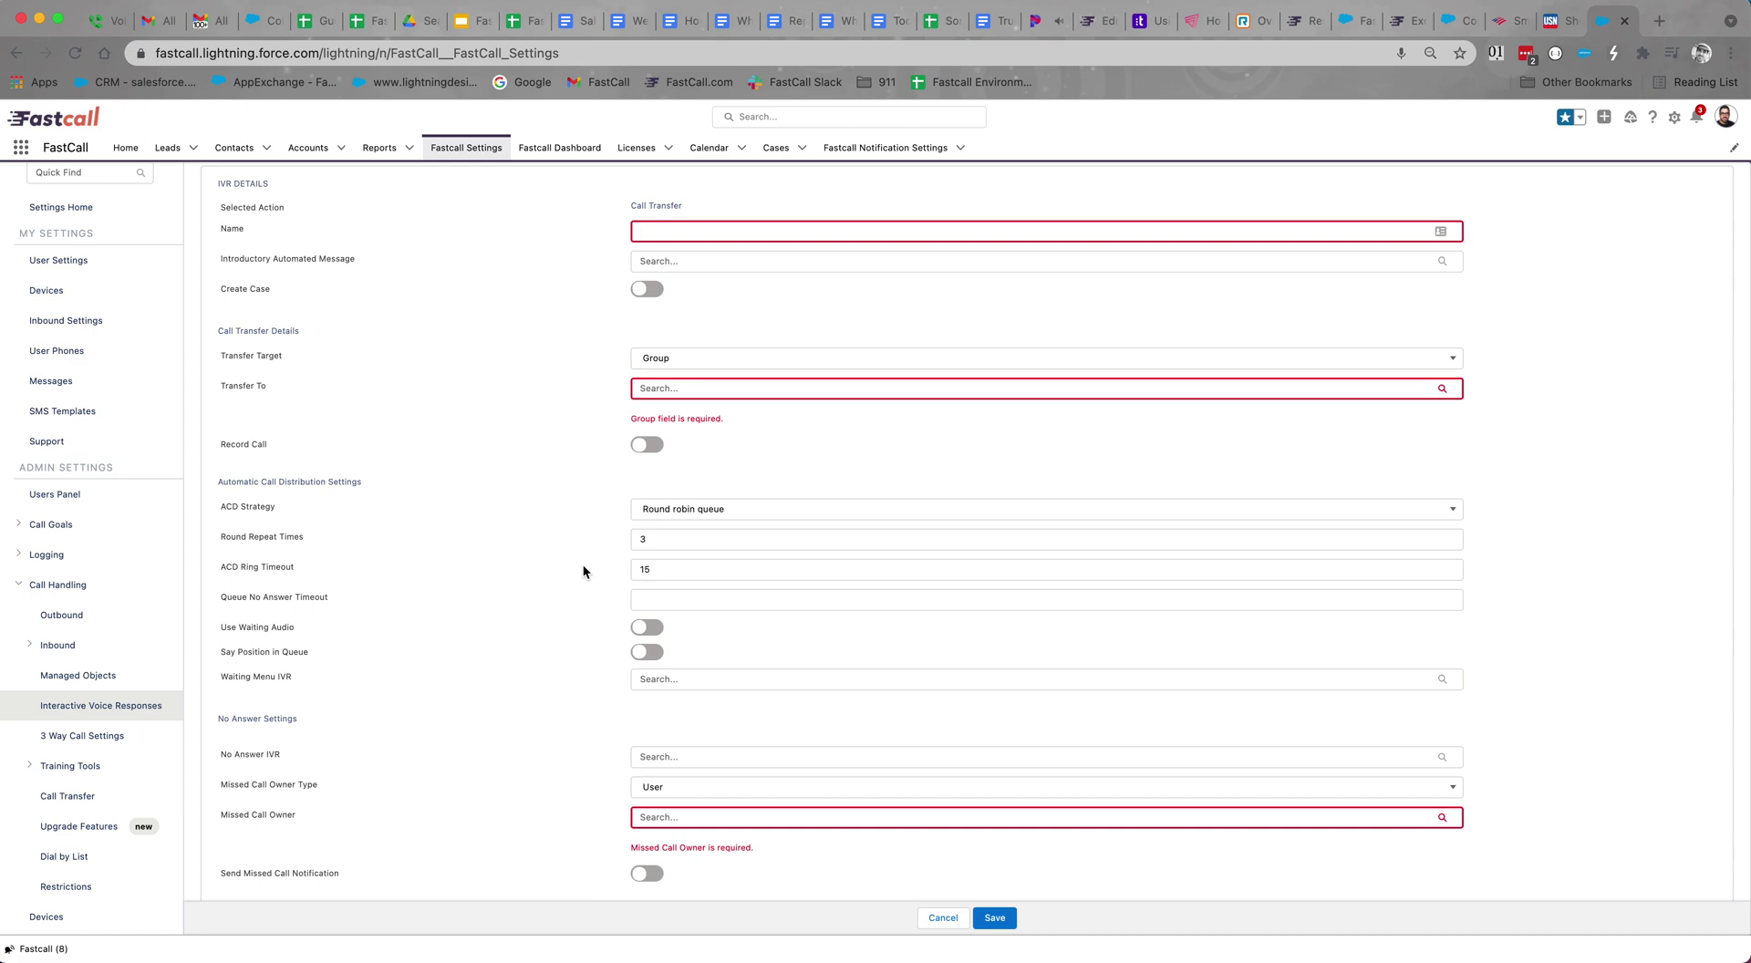
scroll(583, 572, down, 2)
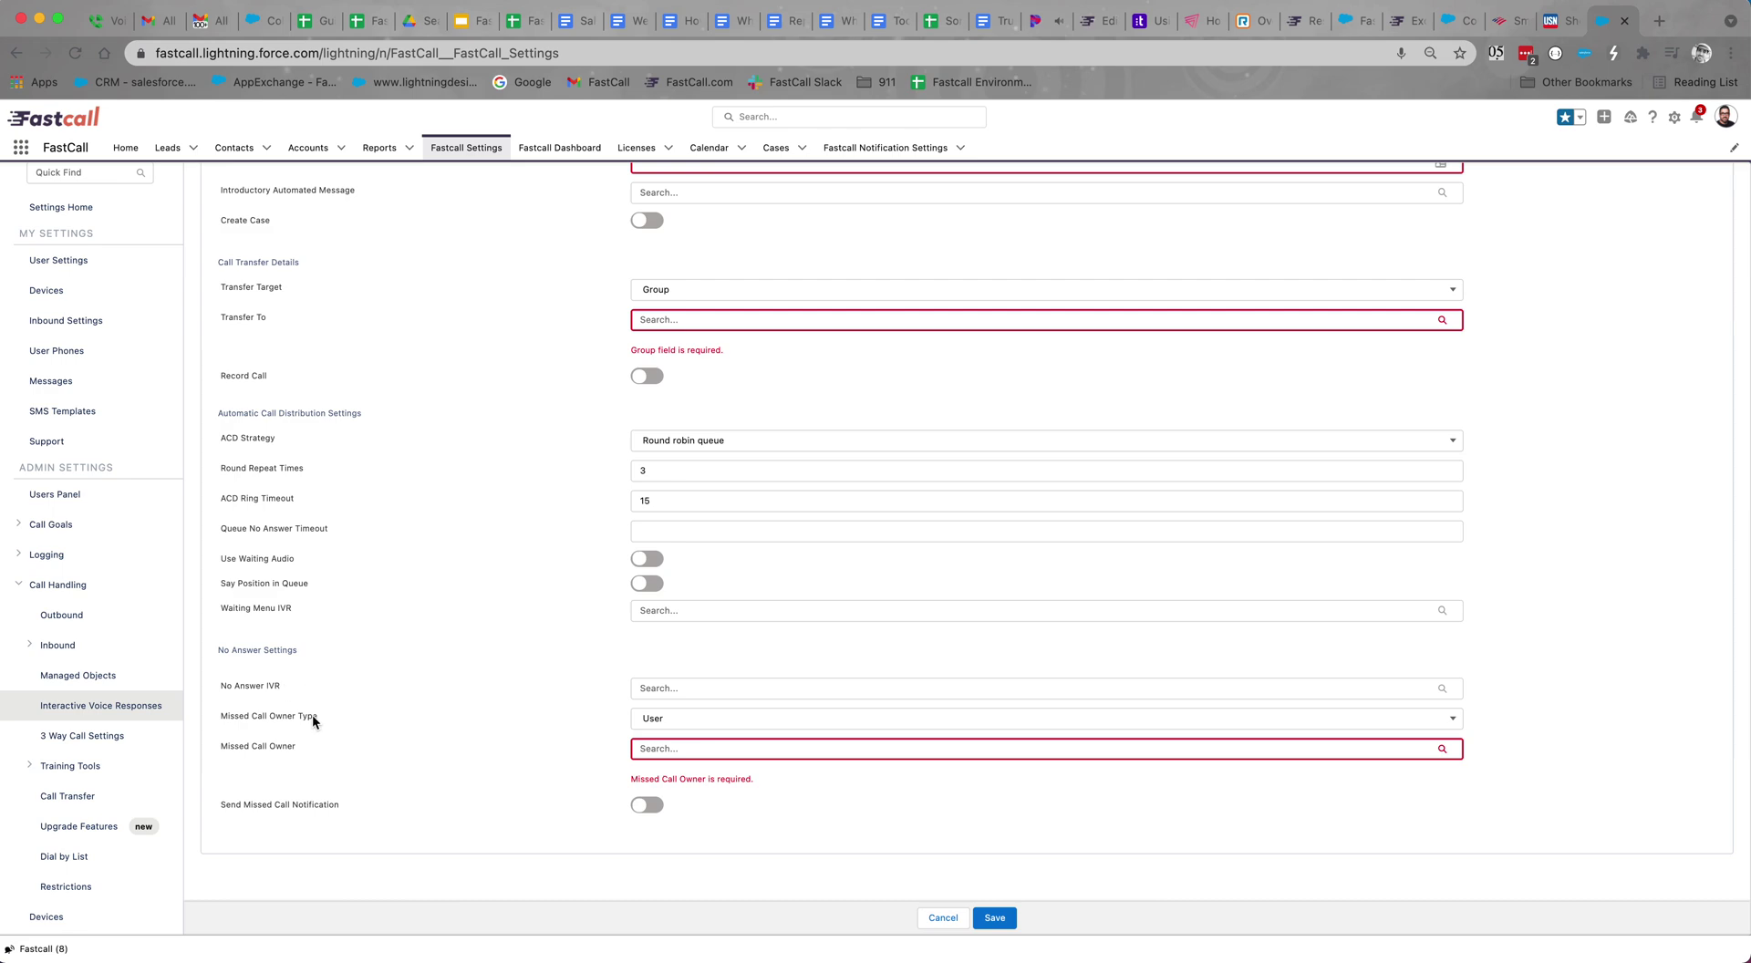
click(666, 723)
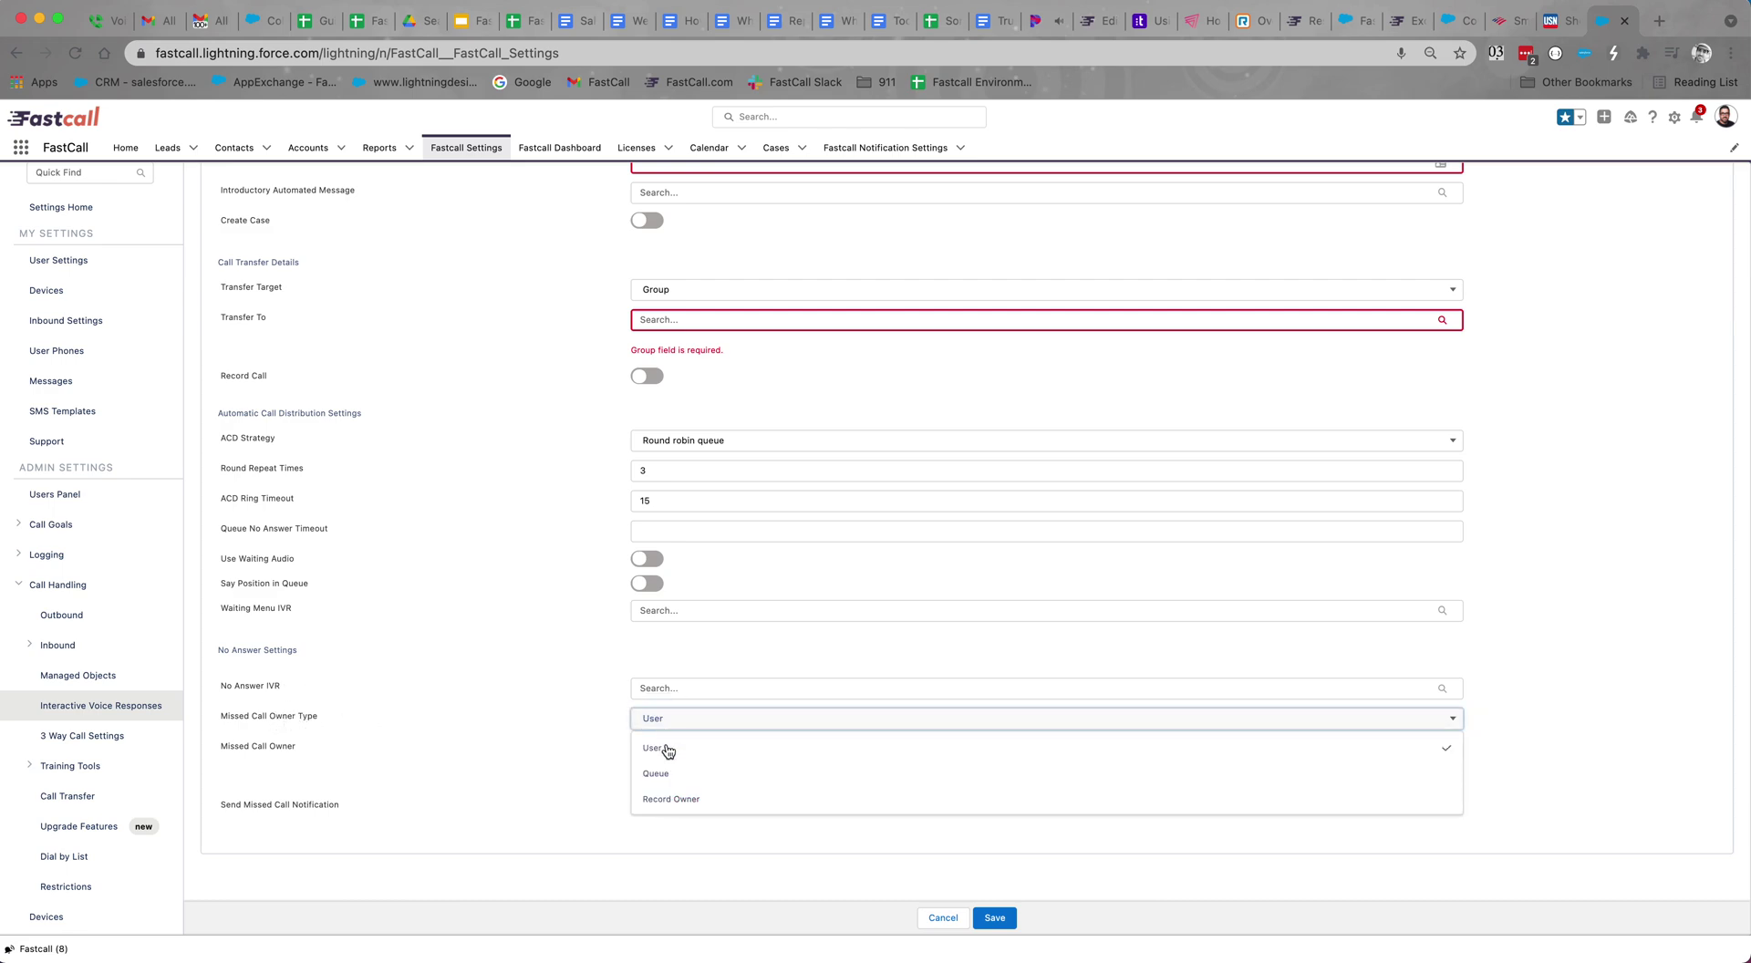
click(664, 798)
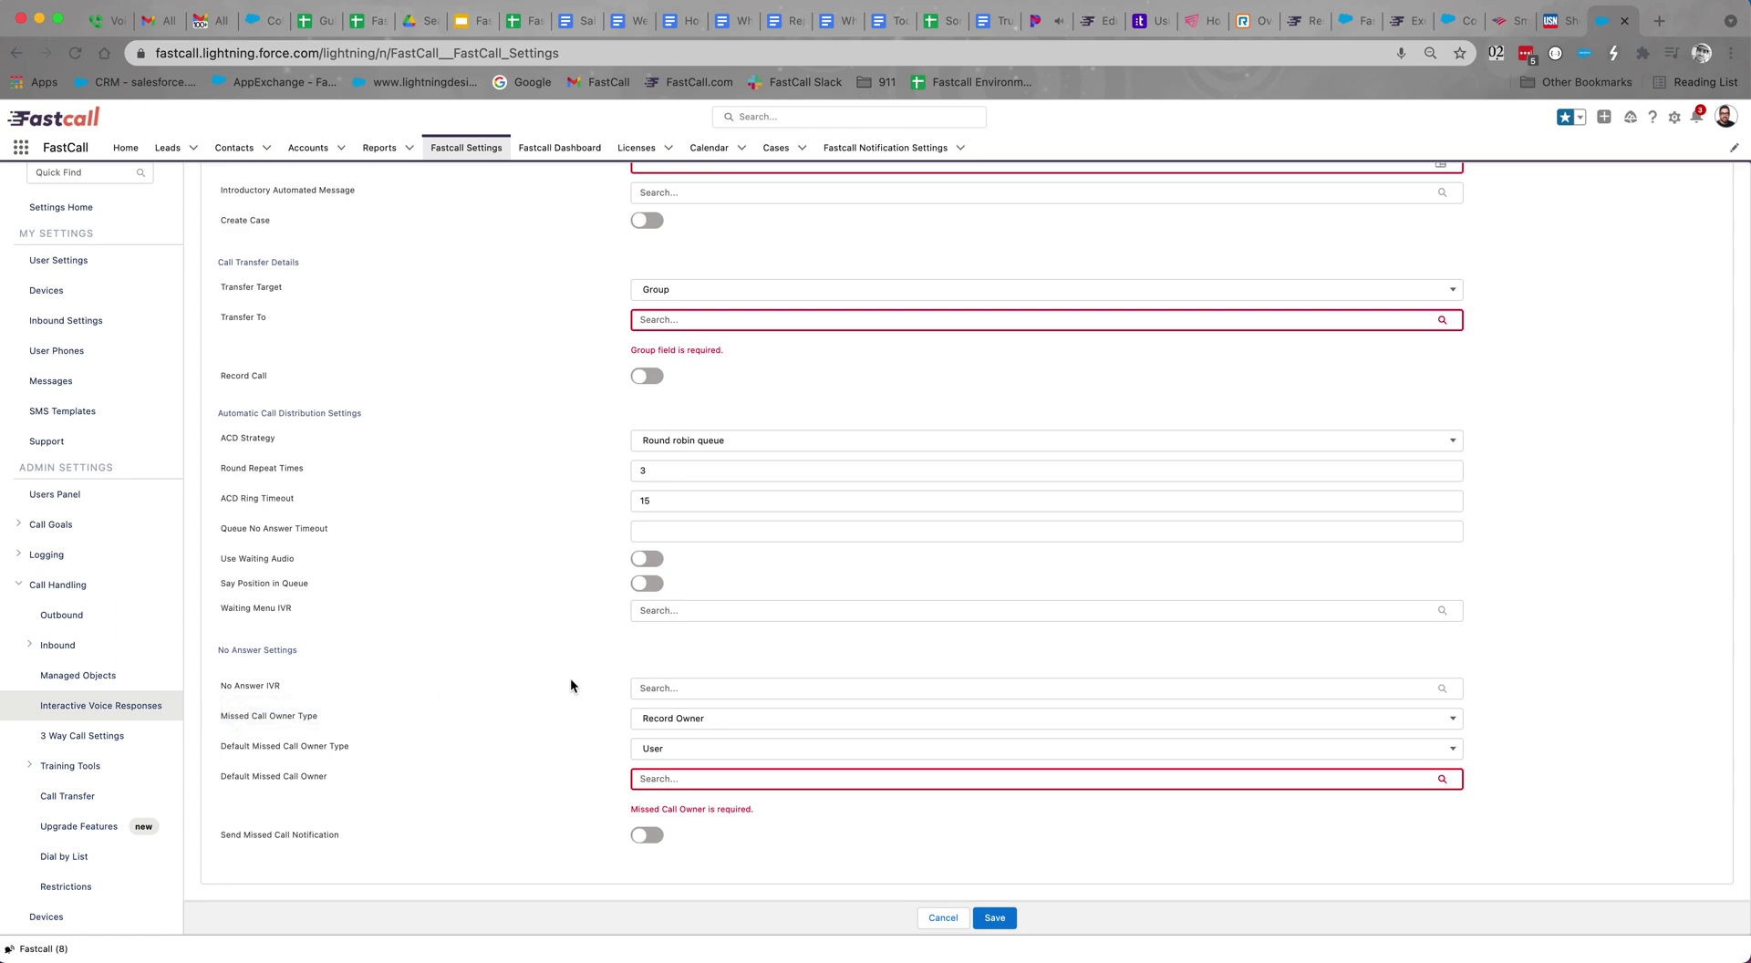
Choose a user as default missed call owner and enable missed call notifications to all group members, including calls routed to the No Answer IVR
click(644, 834)
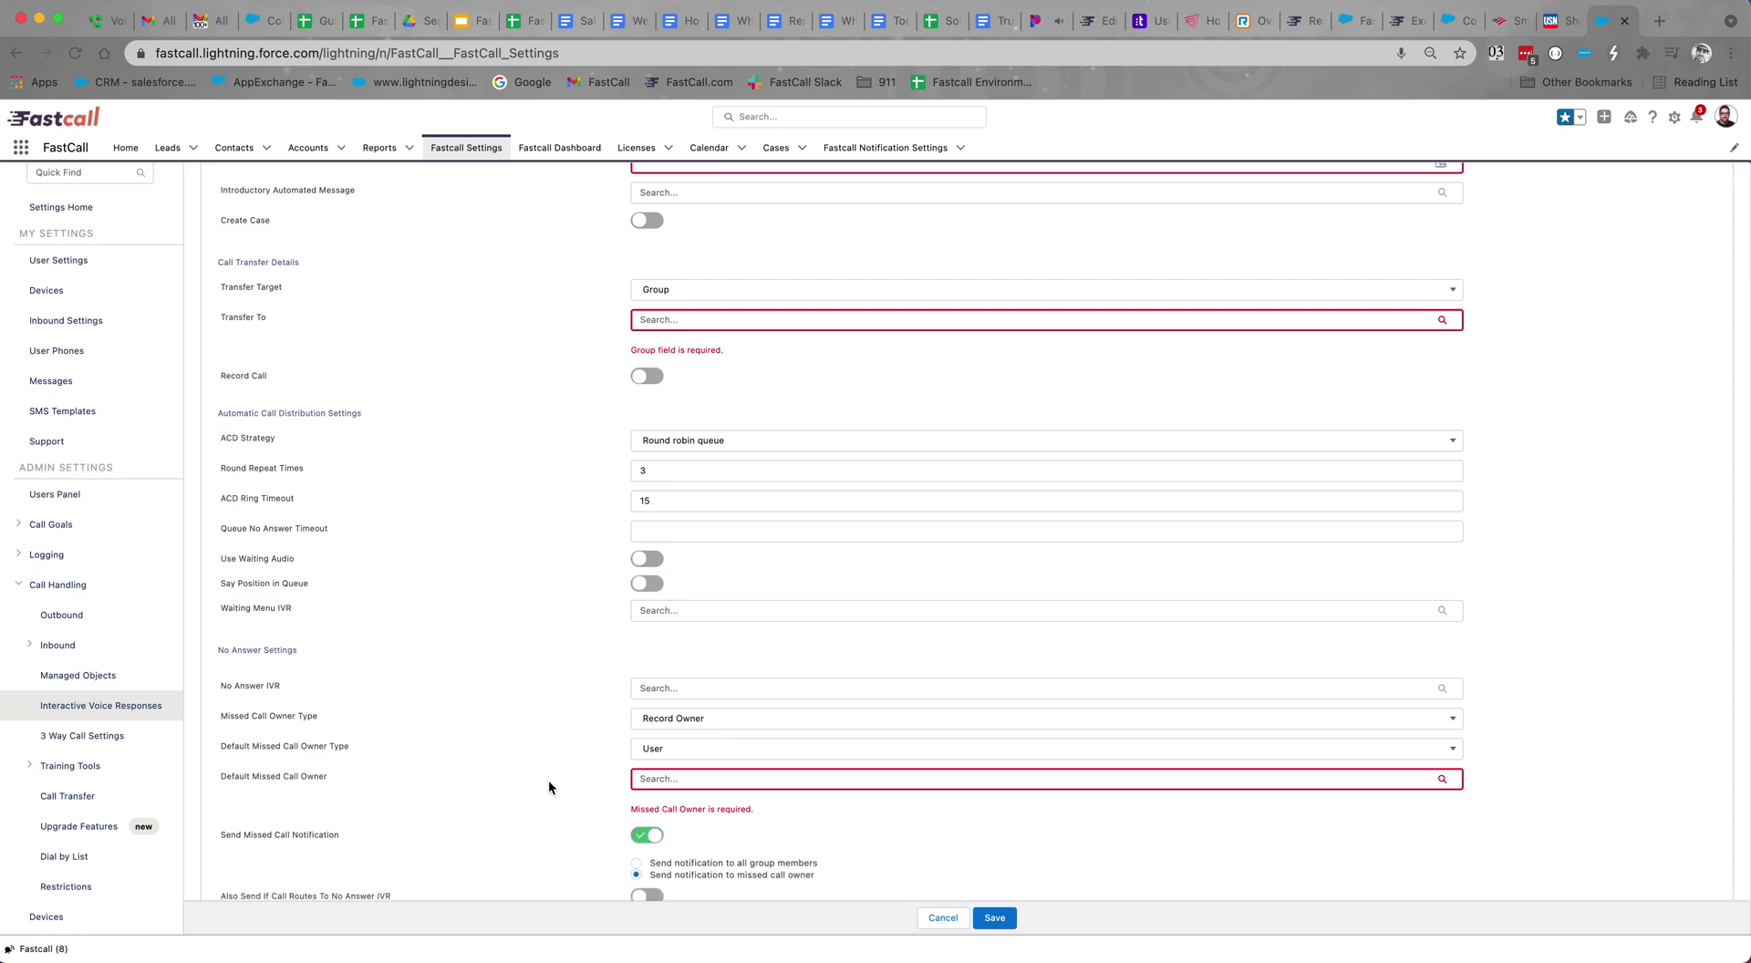
scroll(549, 779, down, 2)
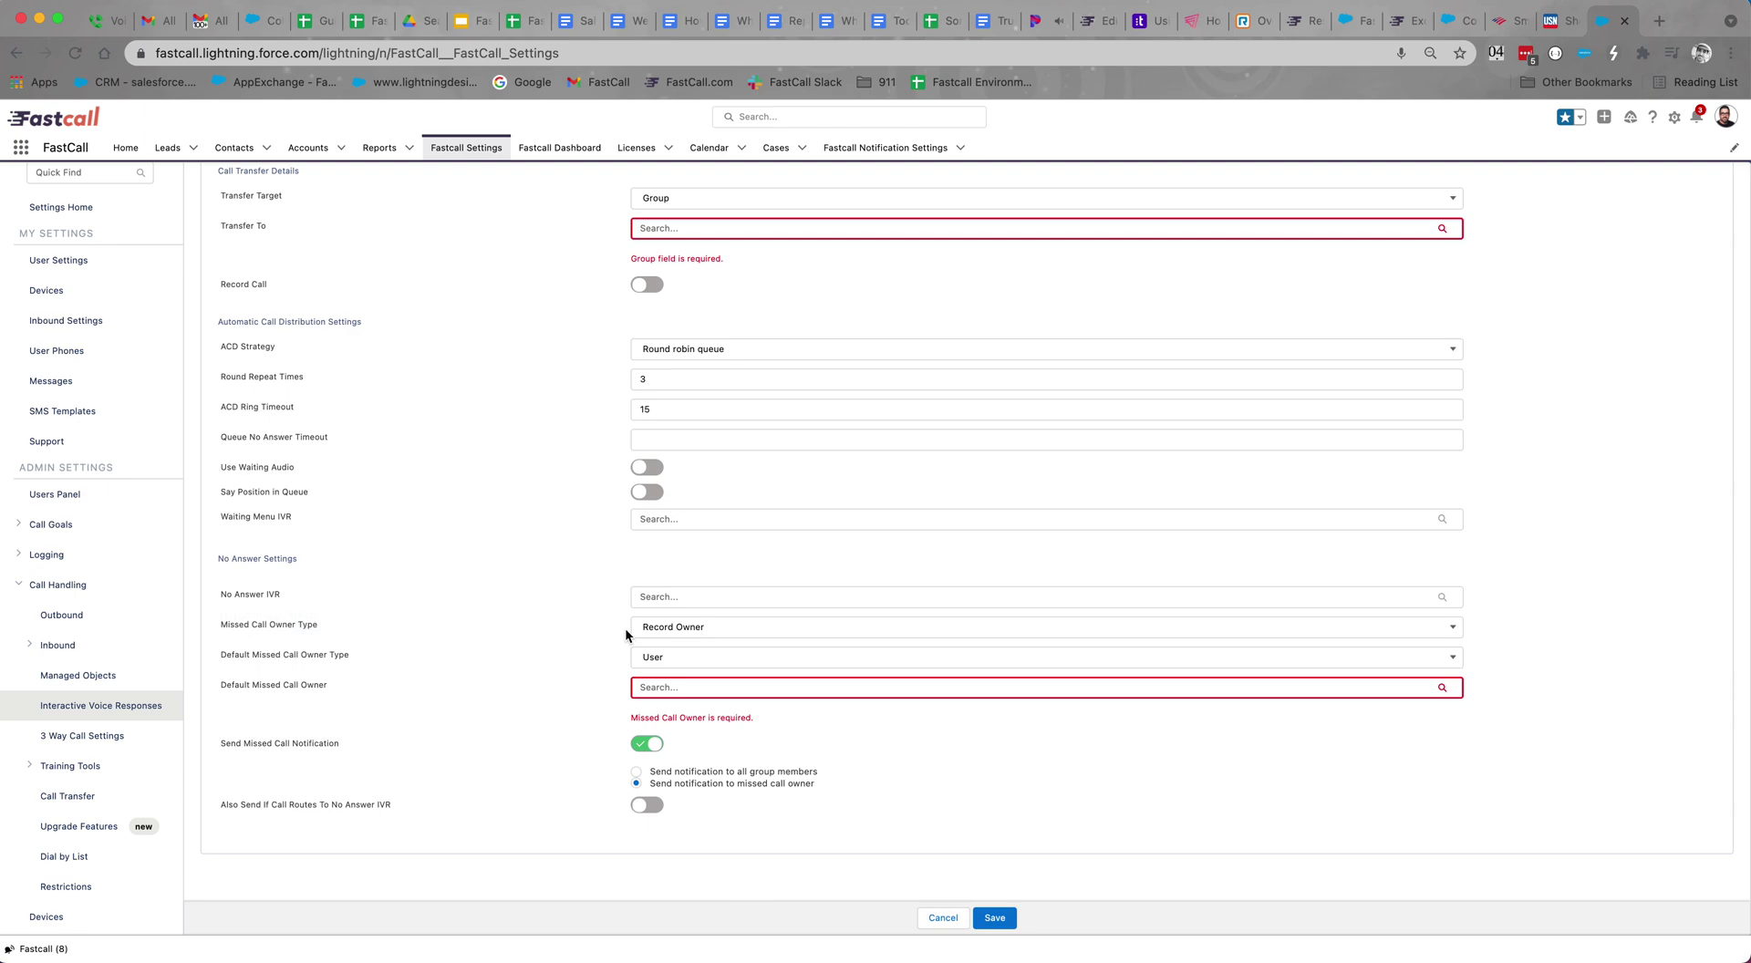
click(653, 693)
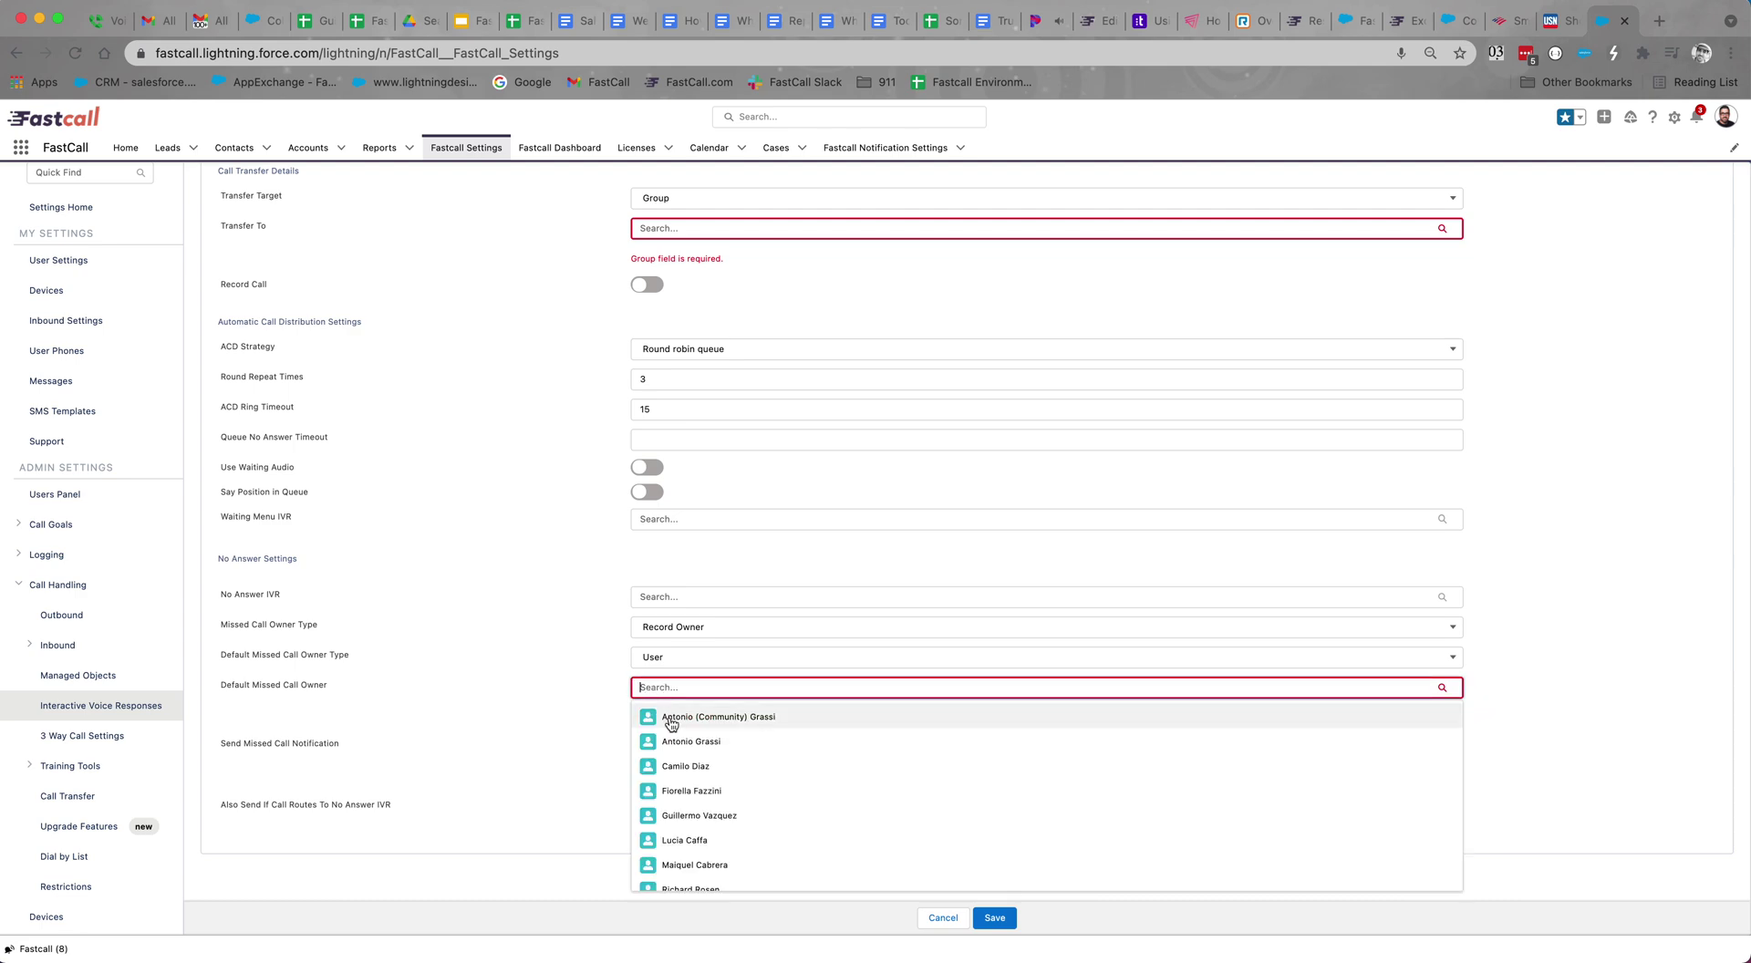
click(686, 741)
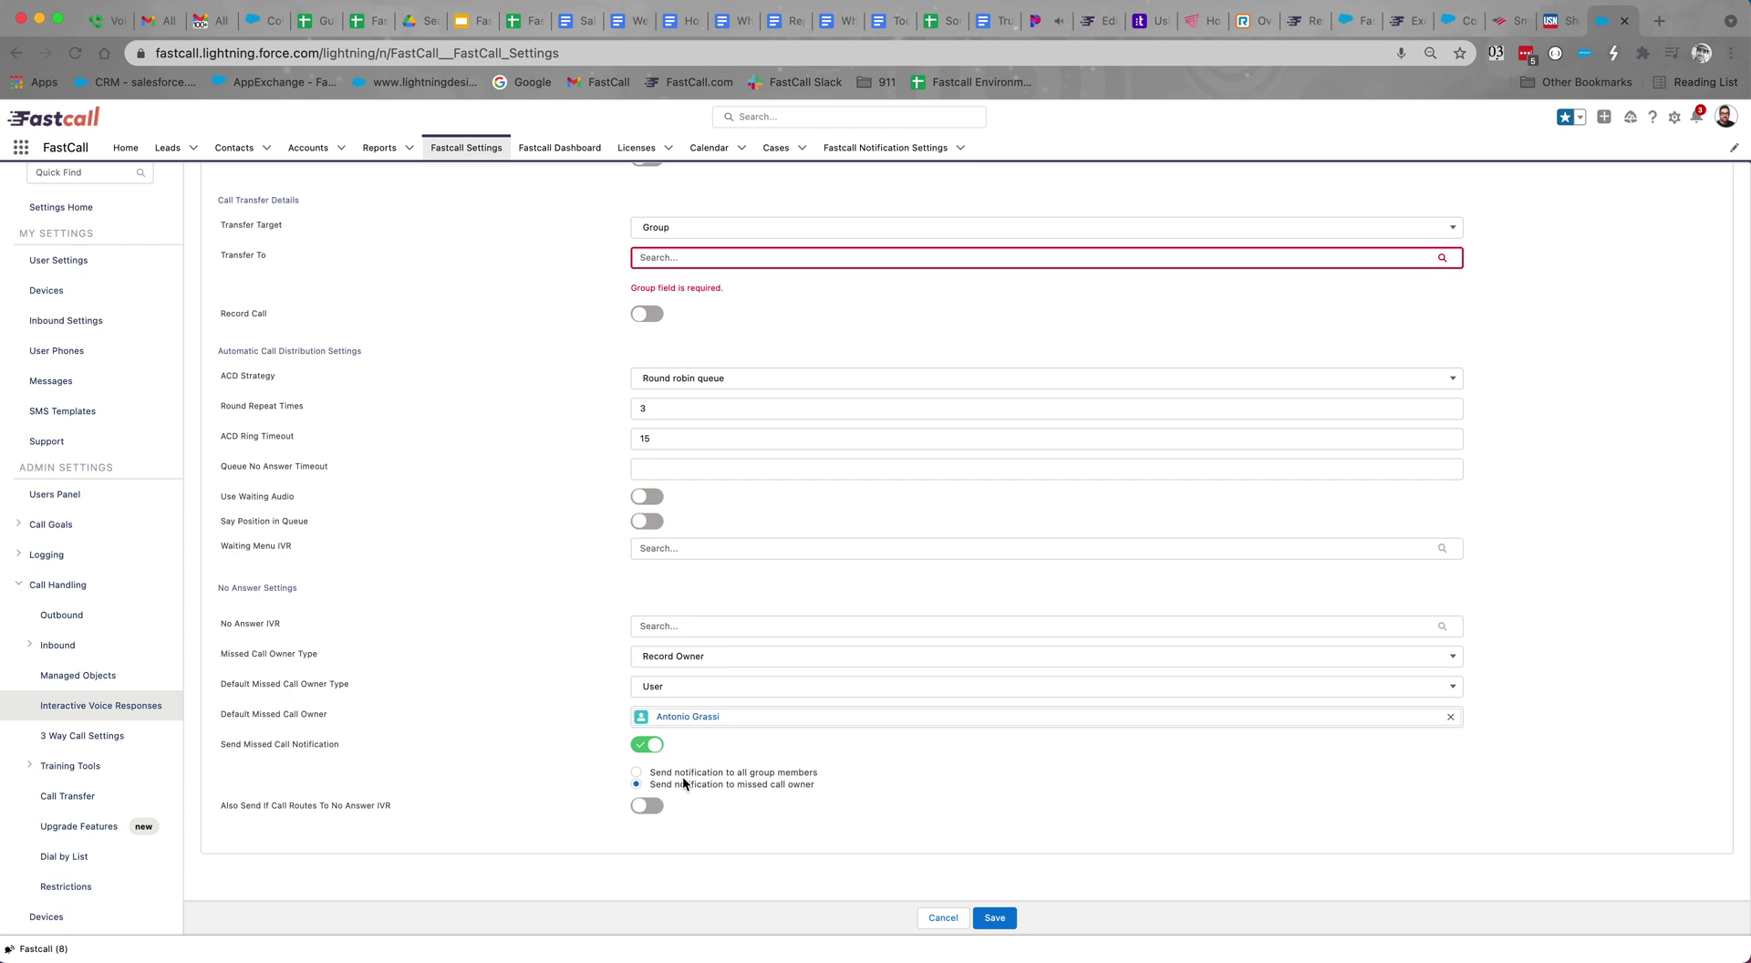
click(645, 811)
click(637, 772)
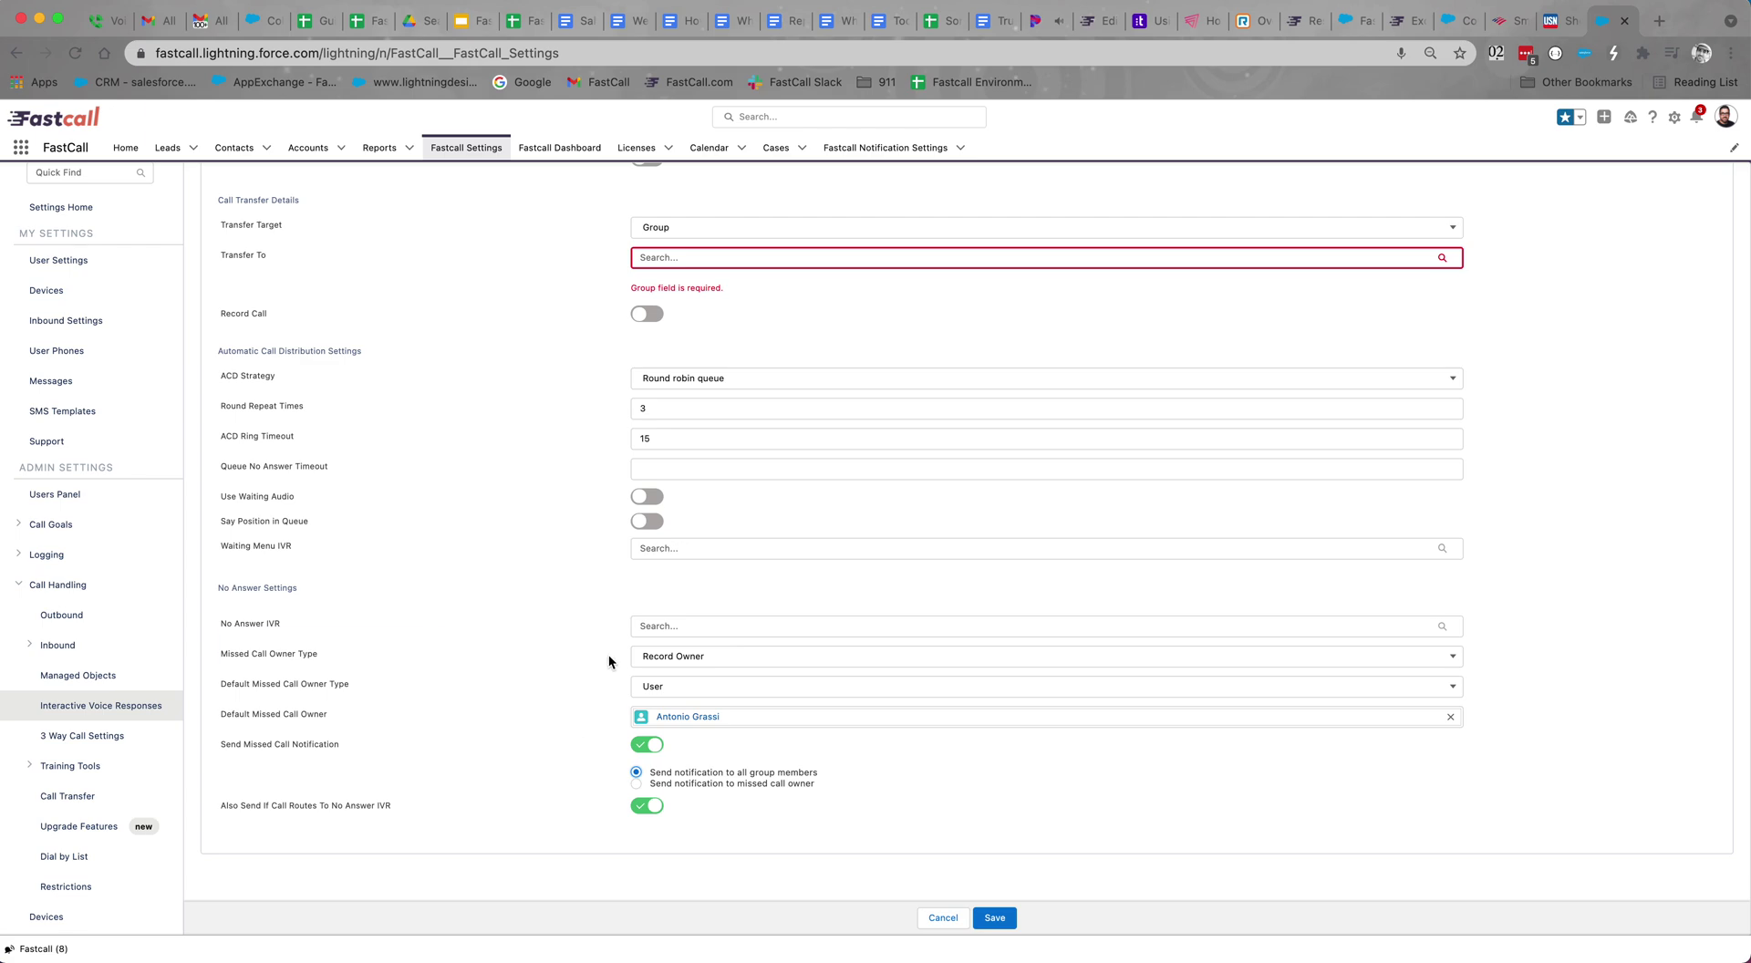
Change the call transfer's target to Record Owner
scroll(609, 656, up, 5)
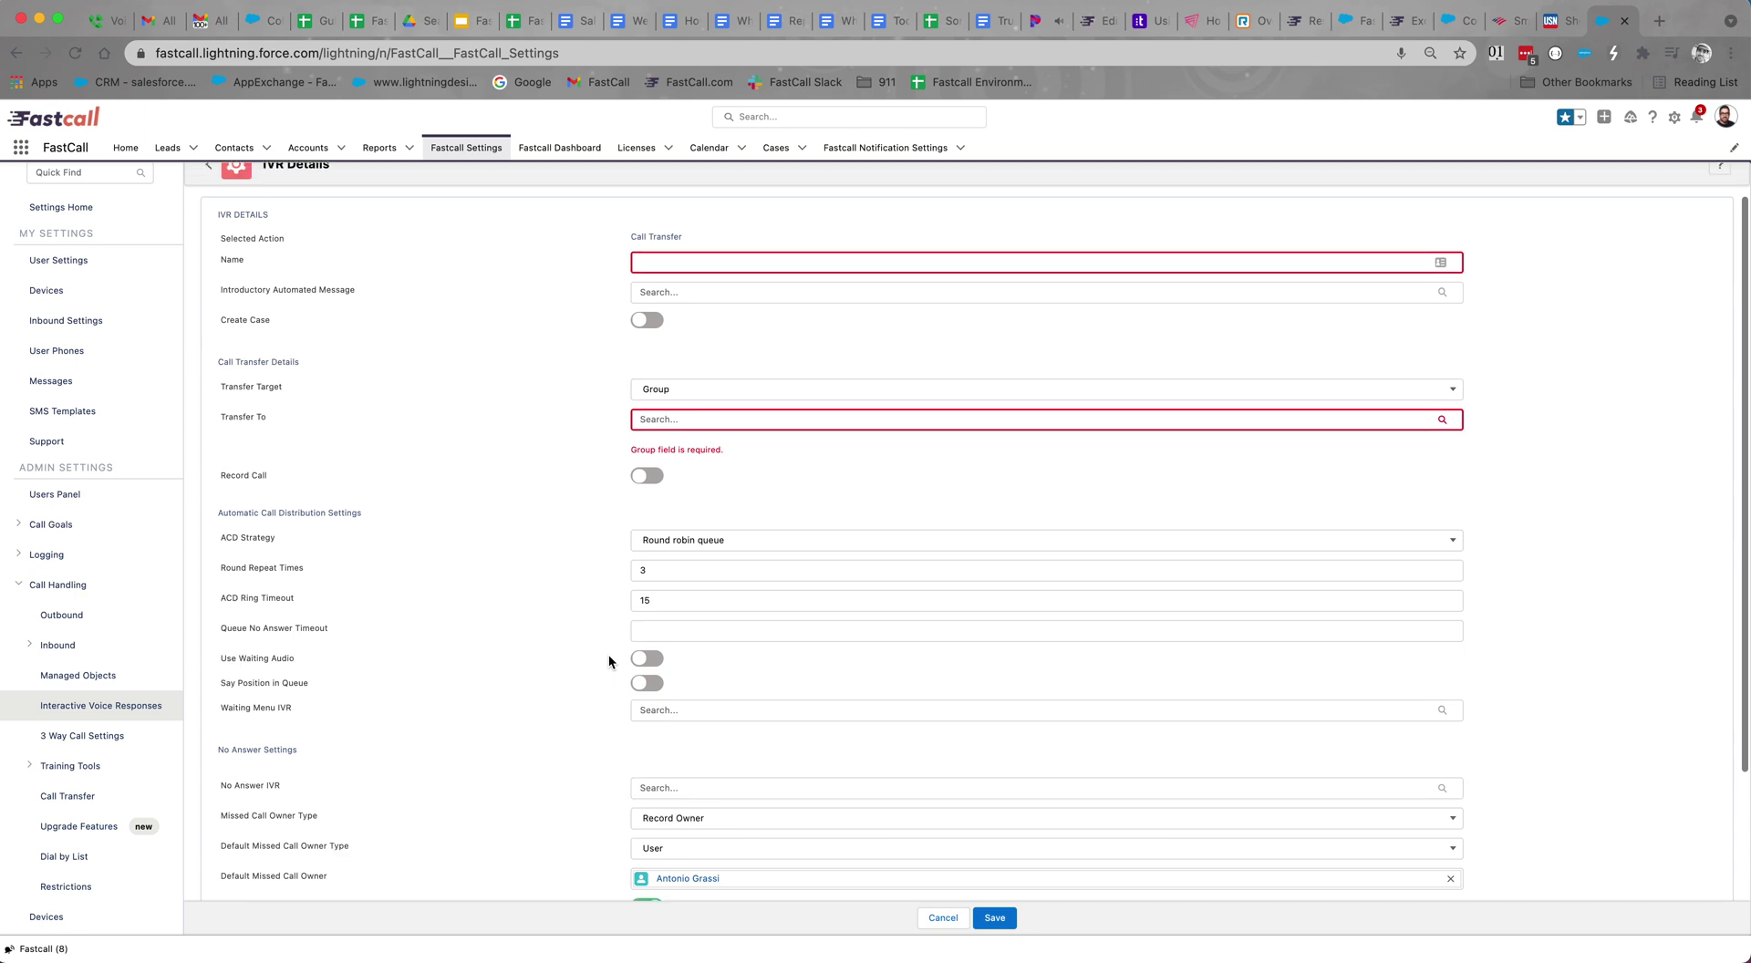
click(741, 398)
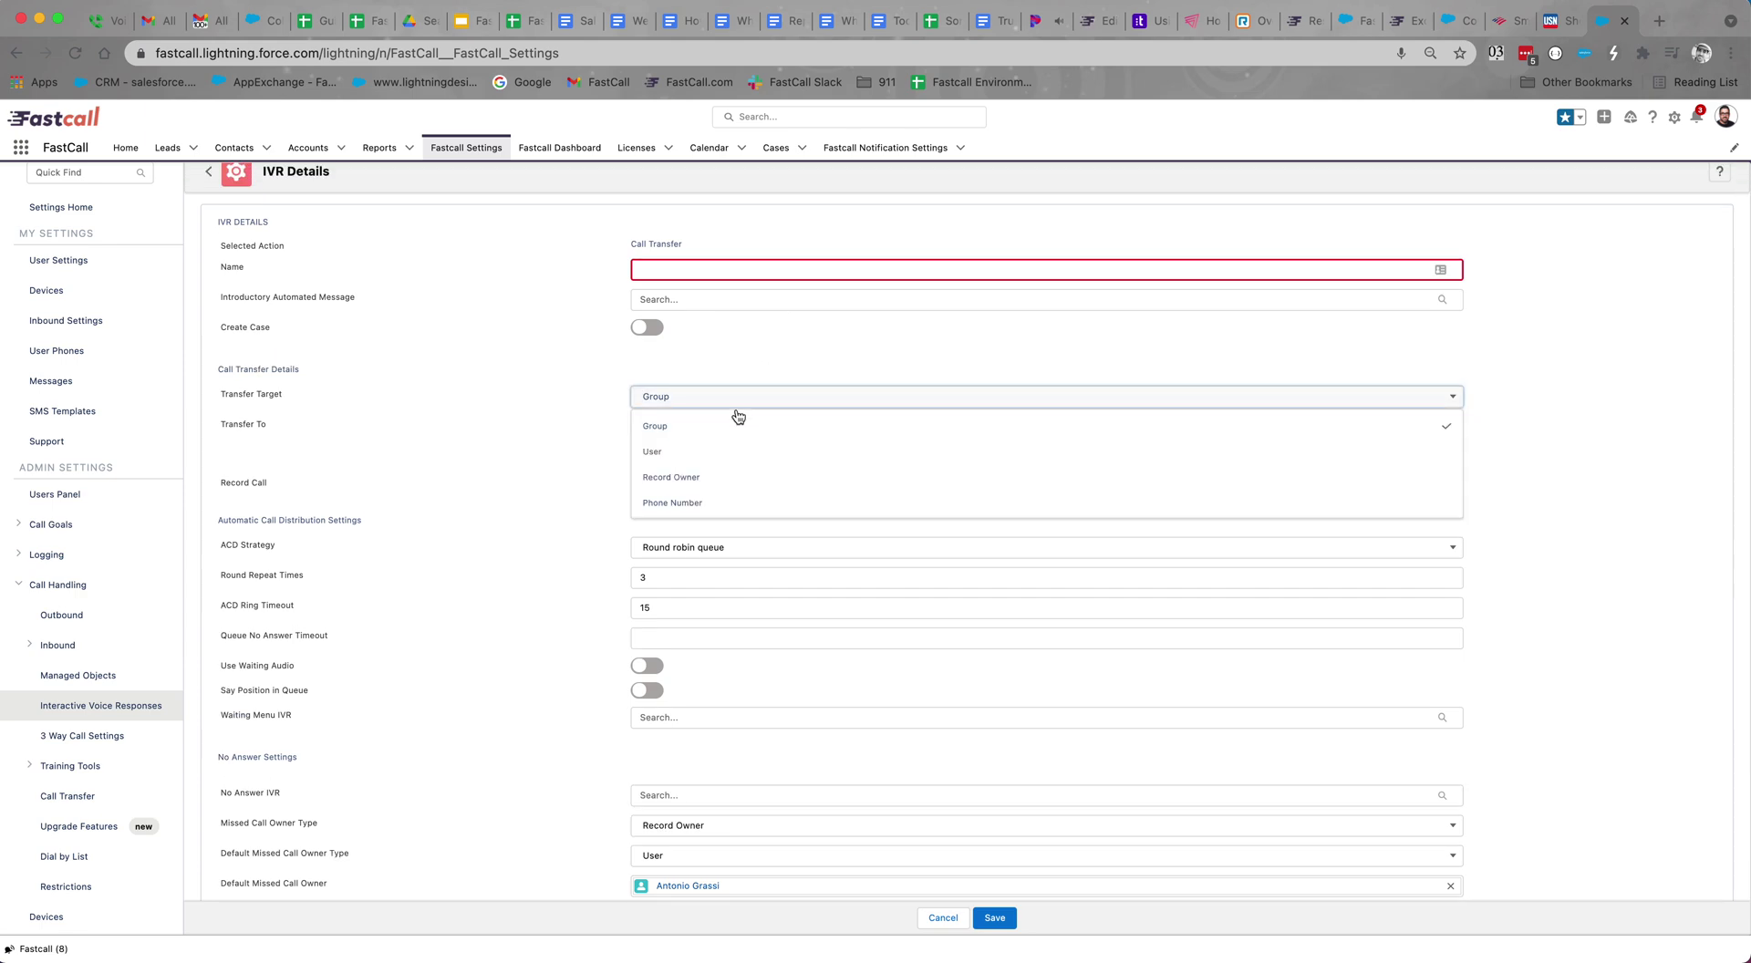
click(704, 477)
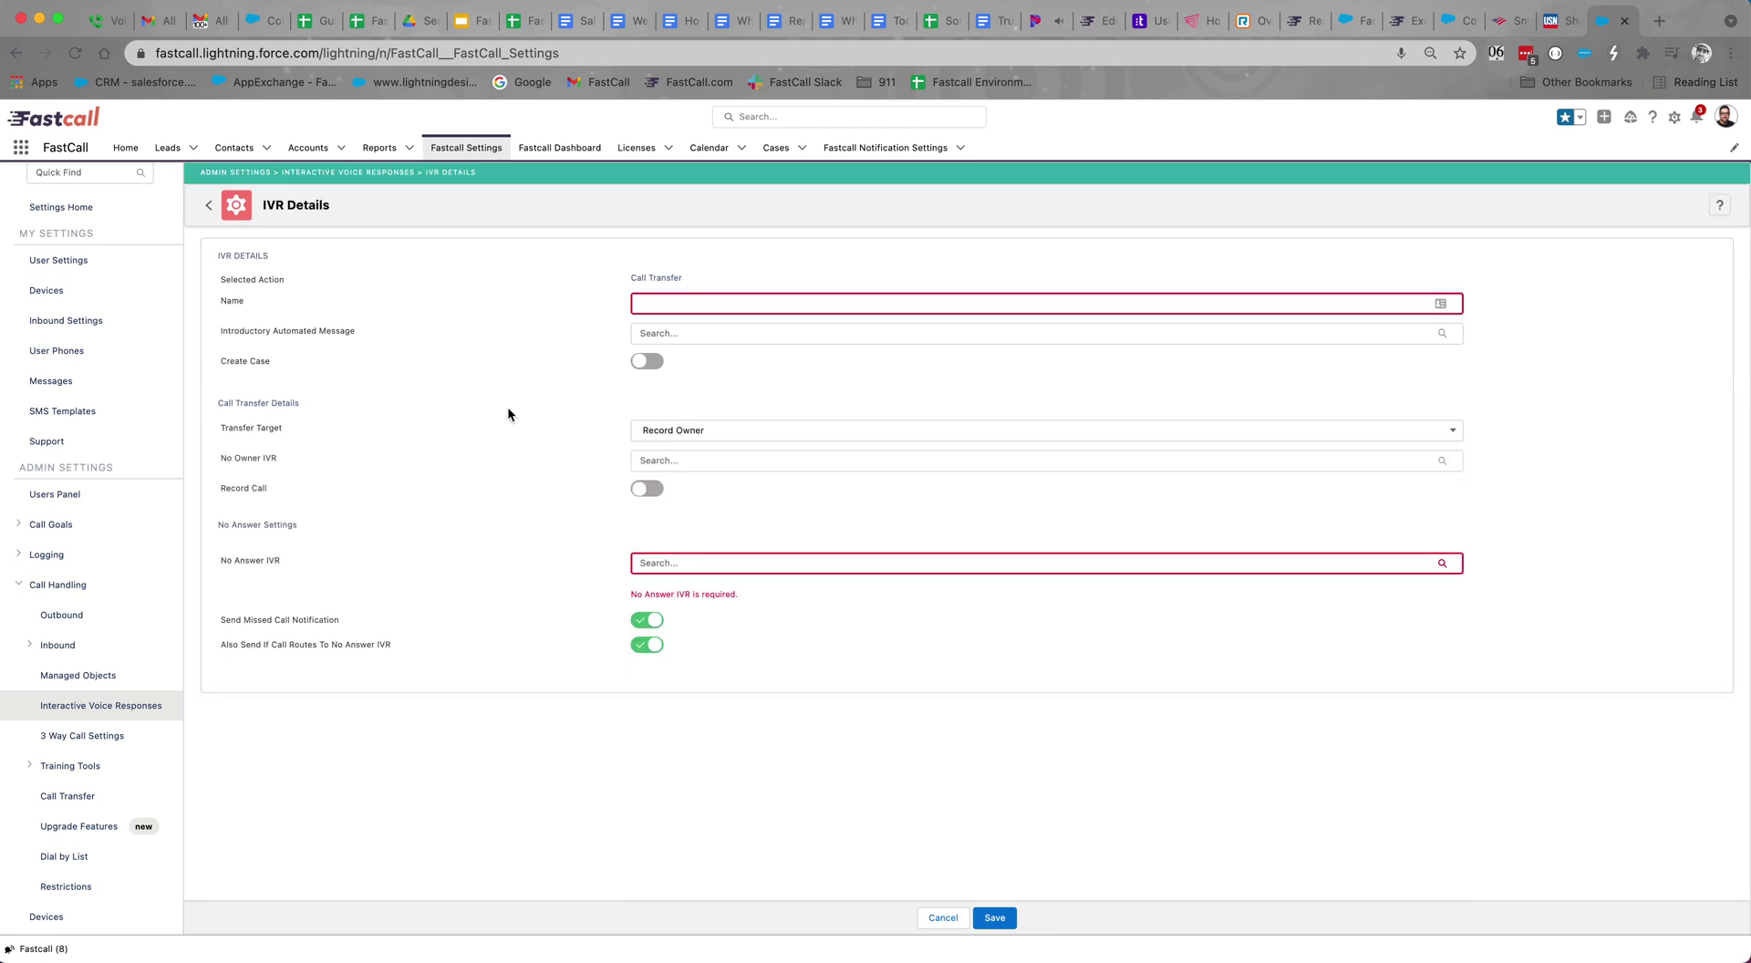
Review the Transfer Target and No Owner IVR choices, and cancel the new call transfer IVR
click(744, 438)
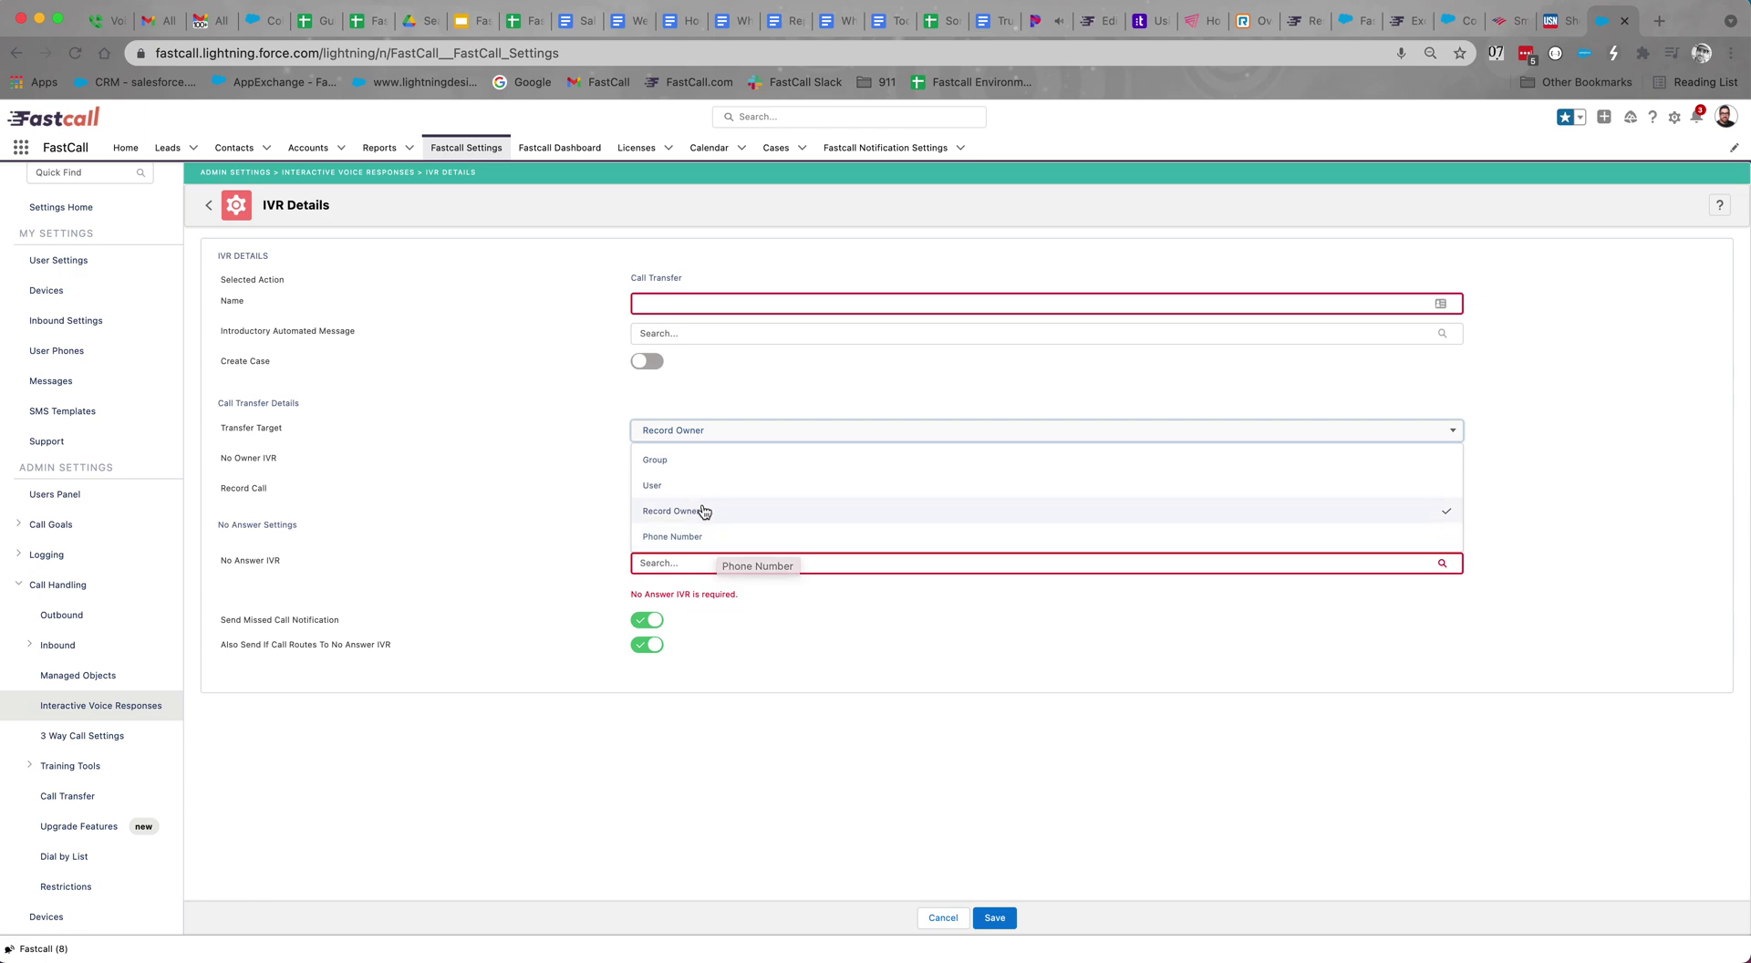
click(580, 426)
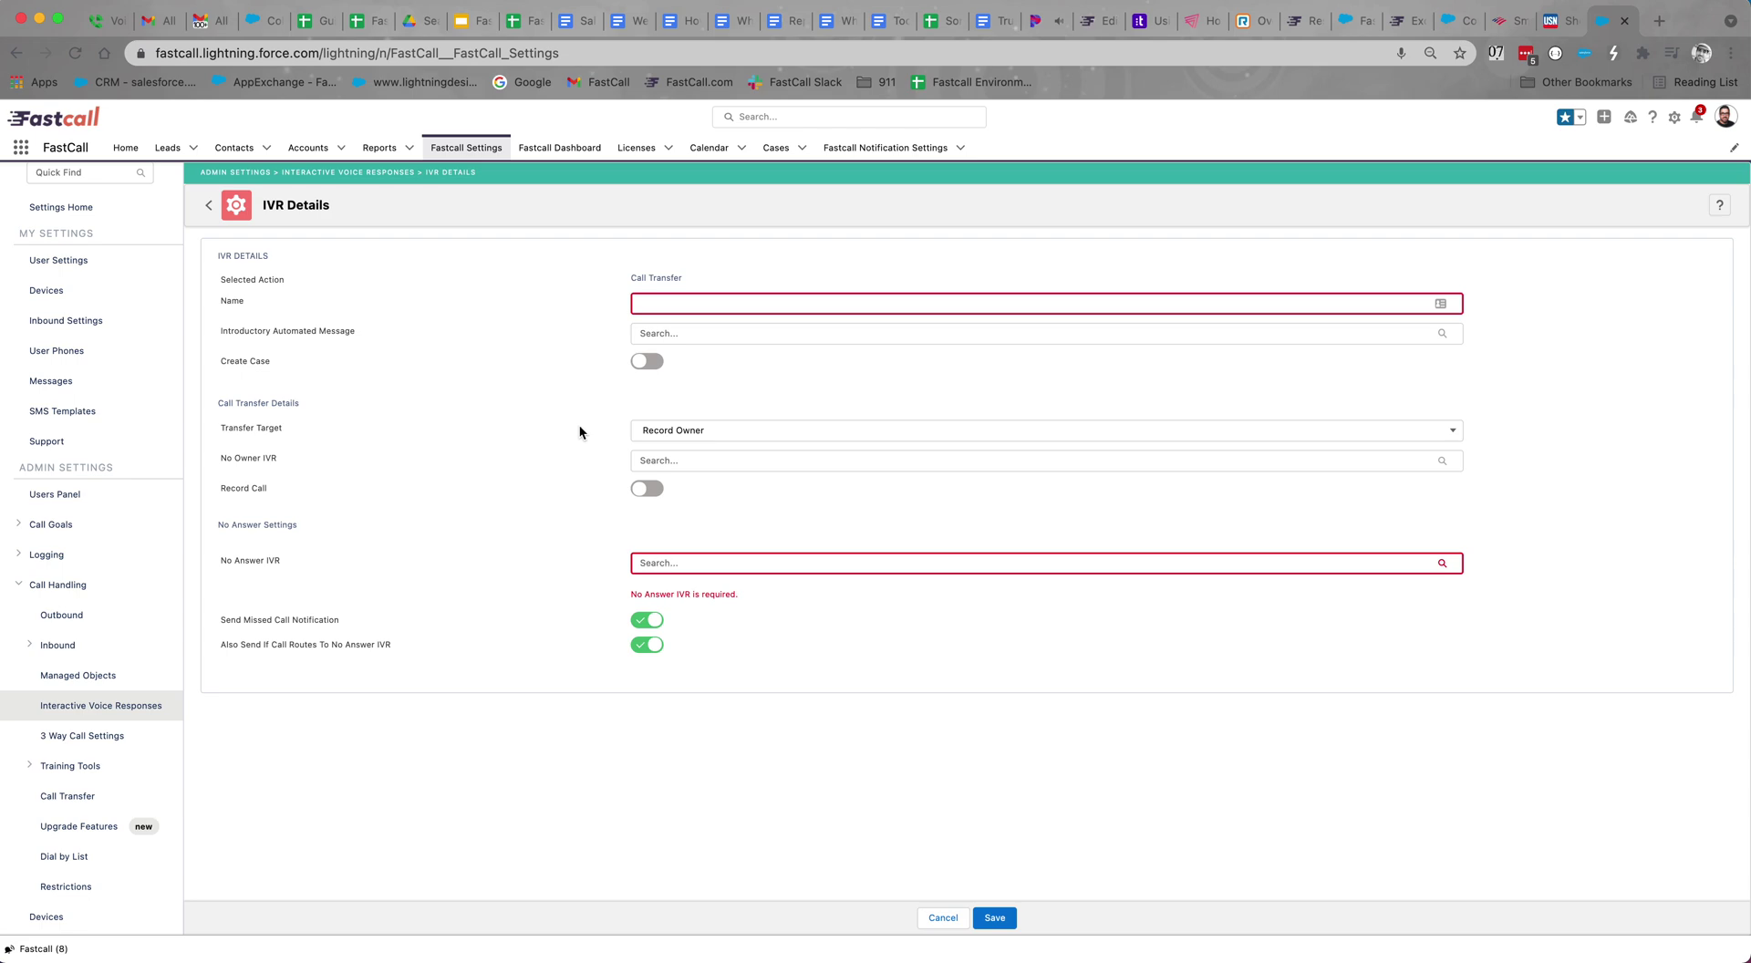
click(714, 434)
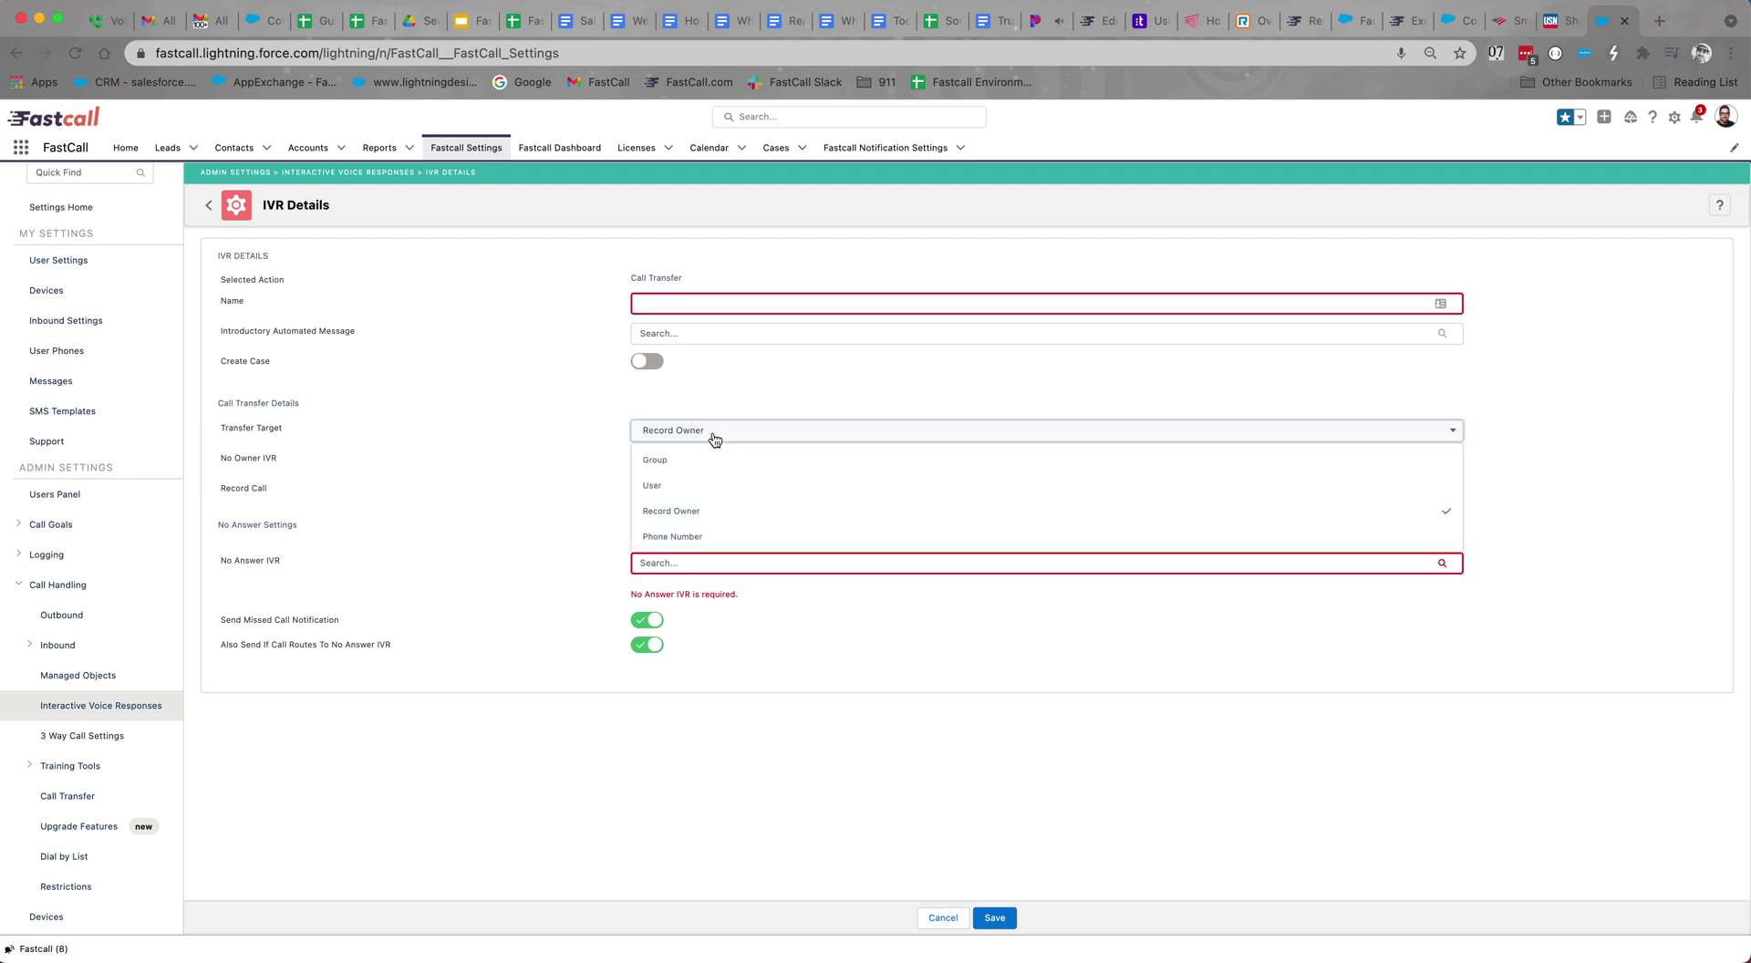
click(578, 441)
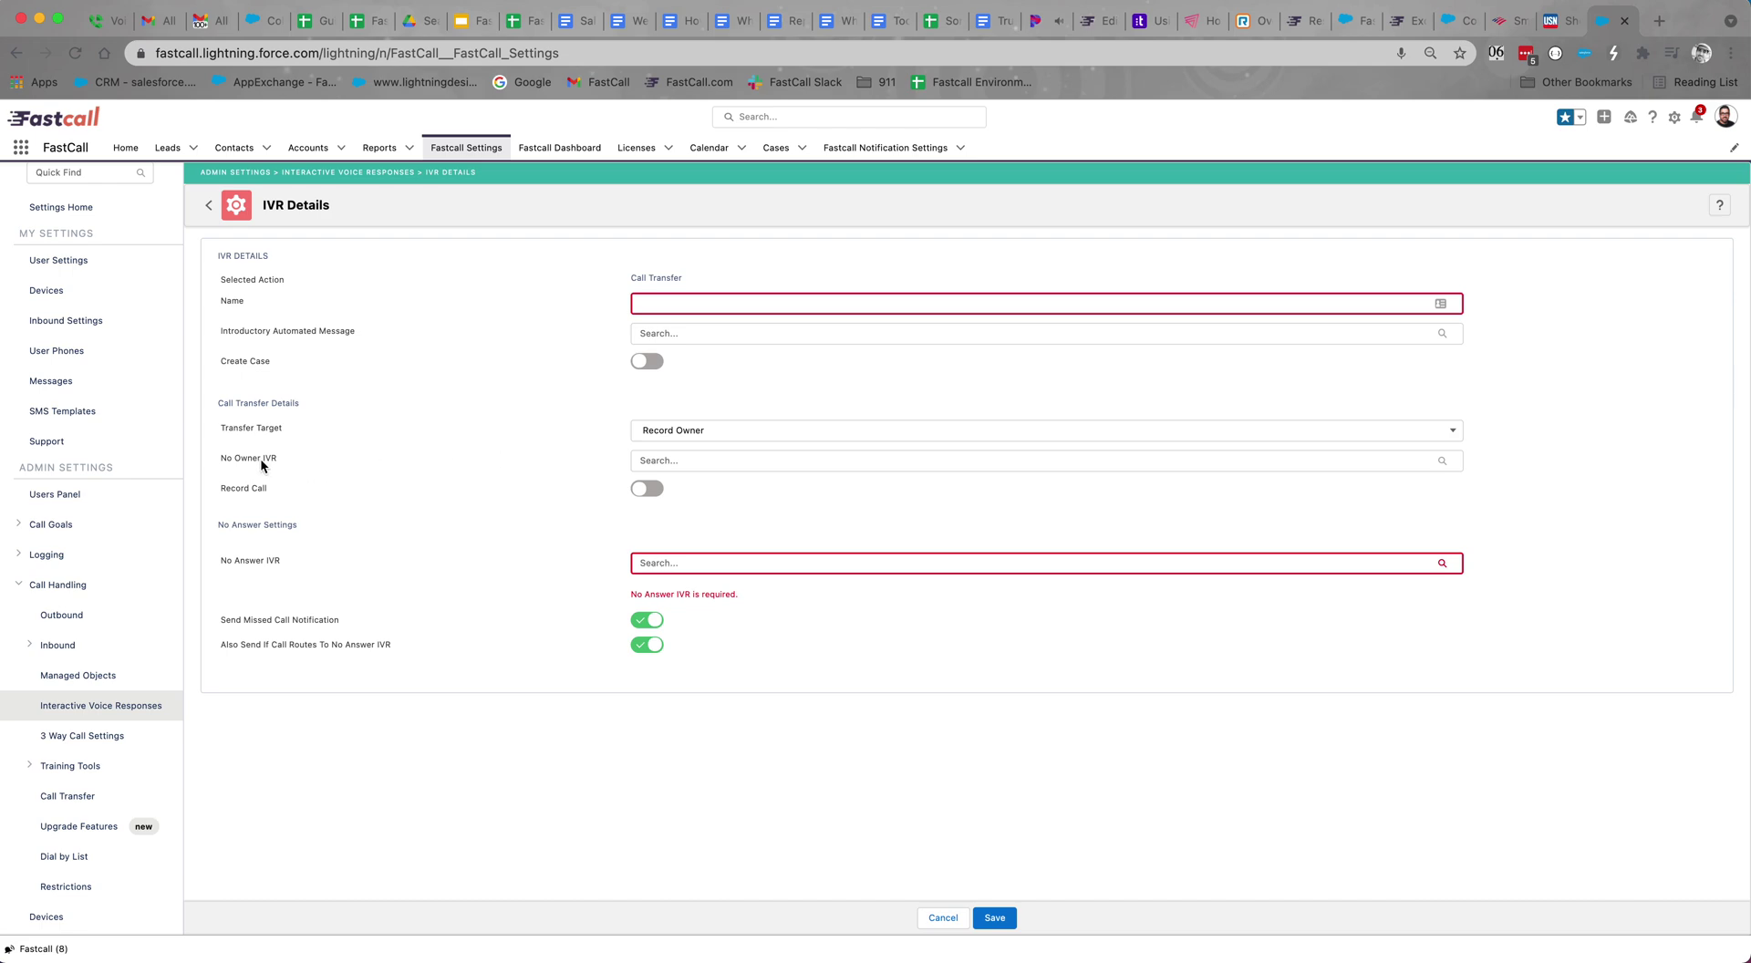
click(657, 459)
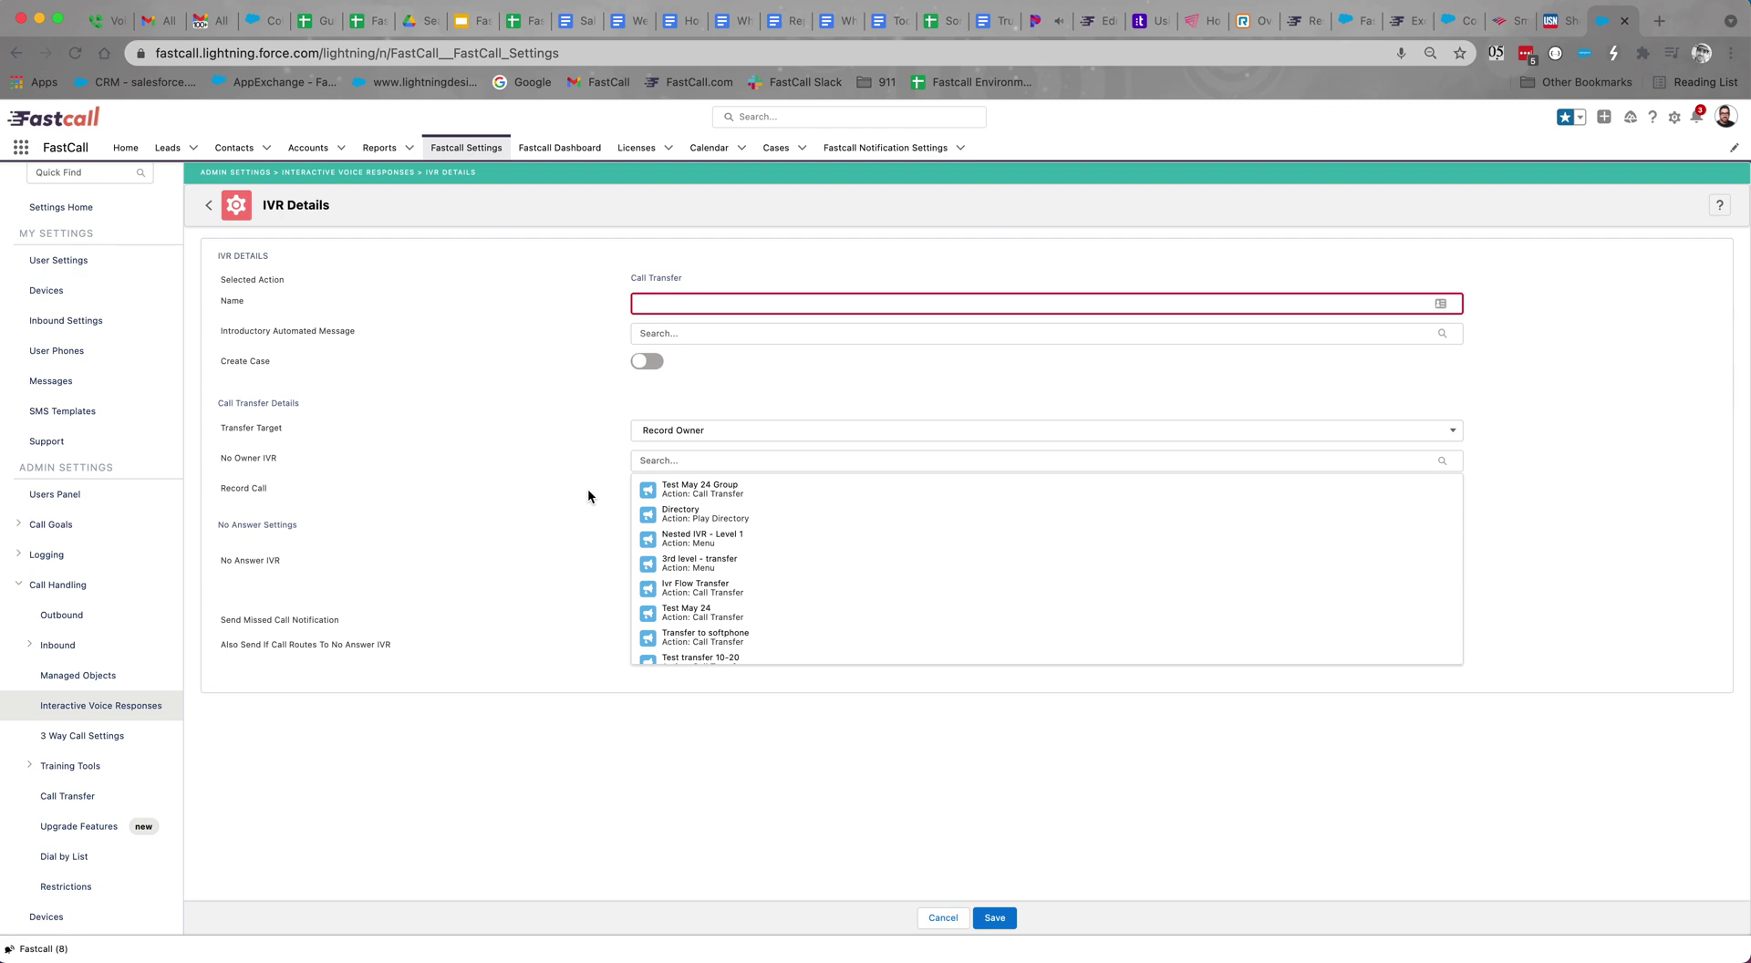
click(606, 425)
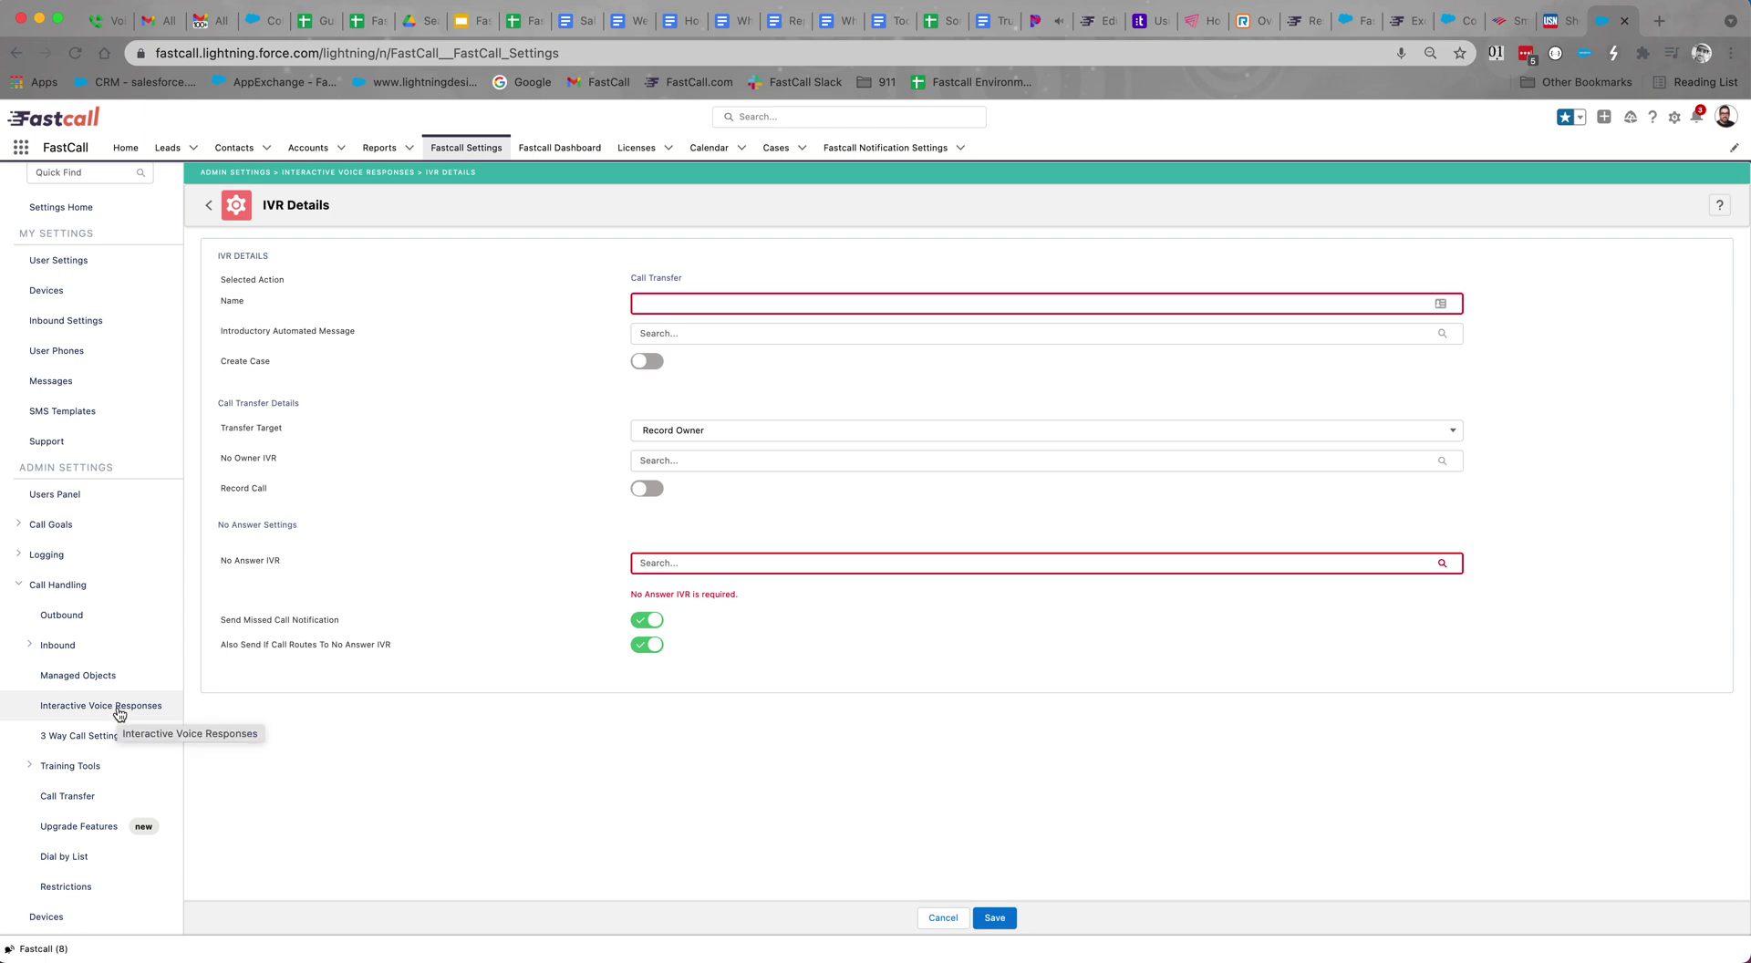
click(948, 917)
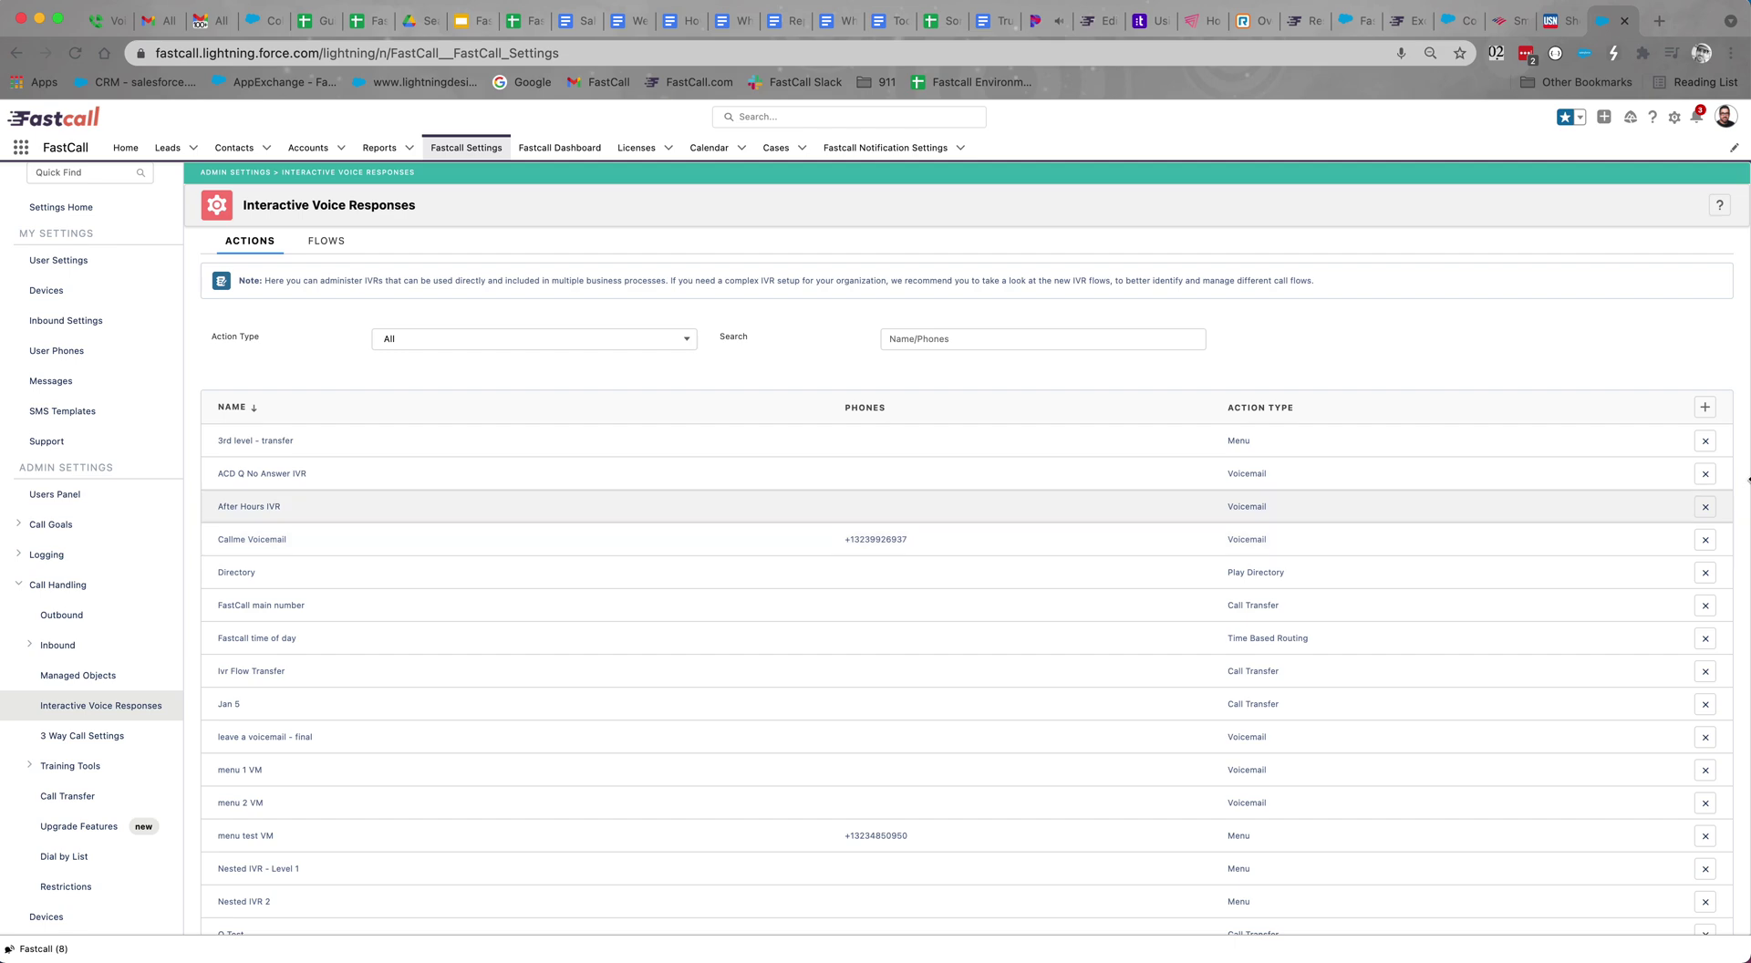
Start a new Voicemail IVR and review the choices for its voicemail owner and owner type
click(1705, 412)
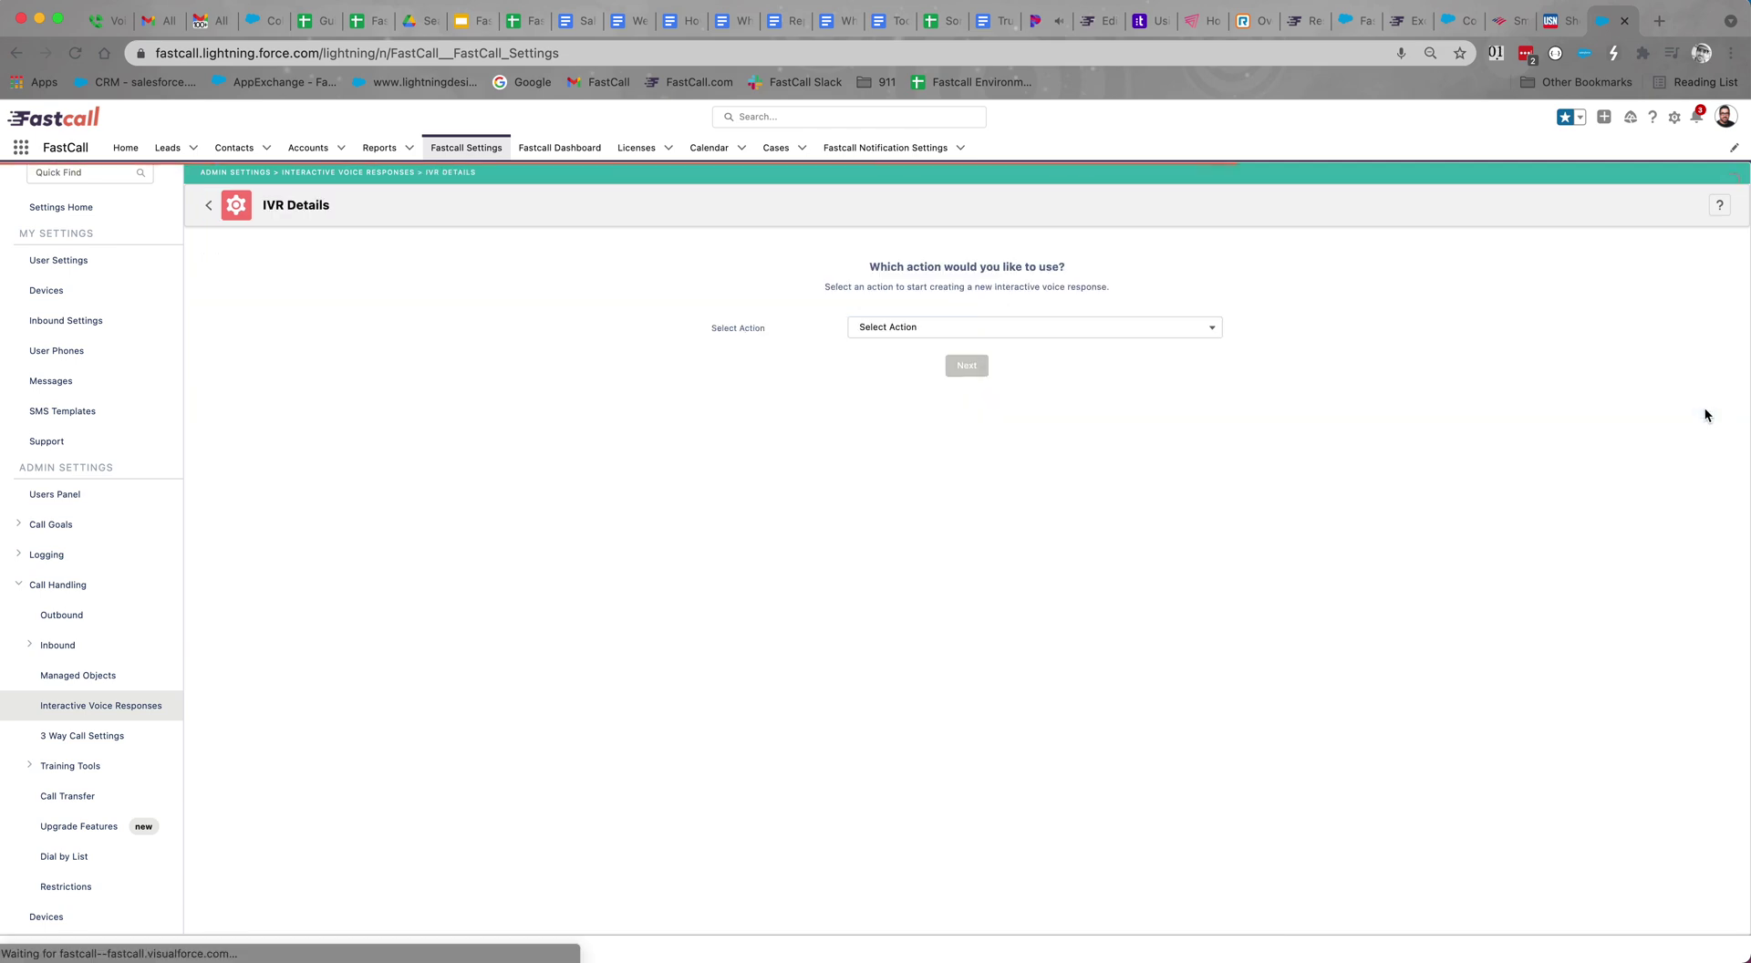
click(978, 329)
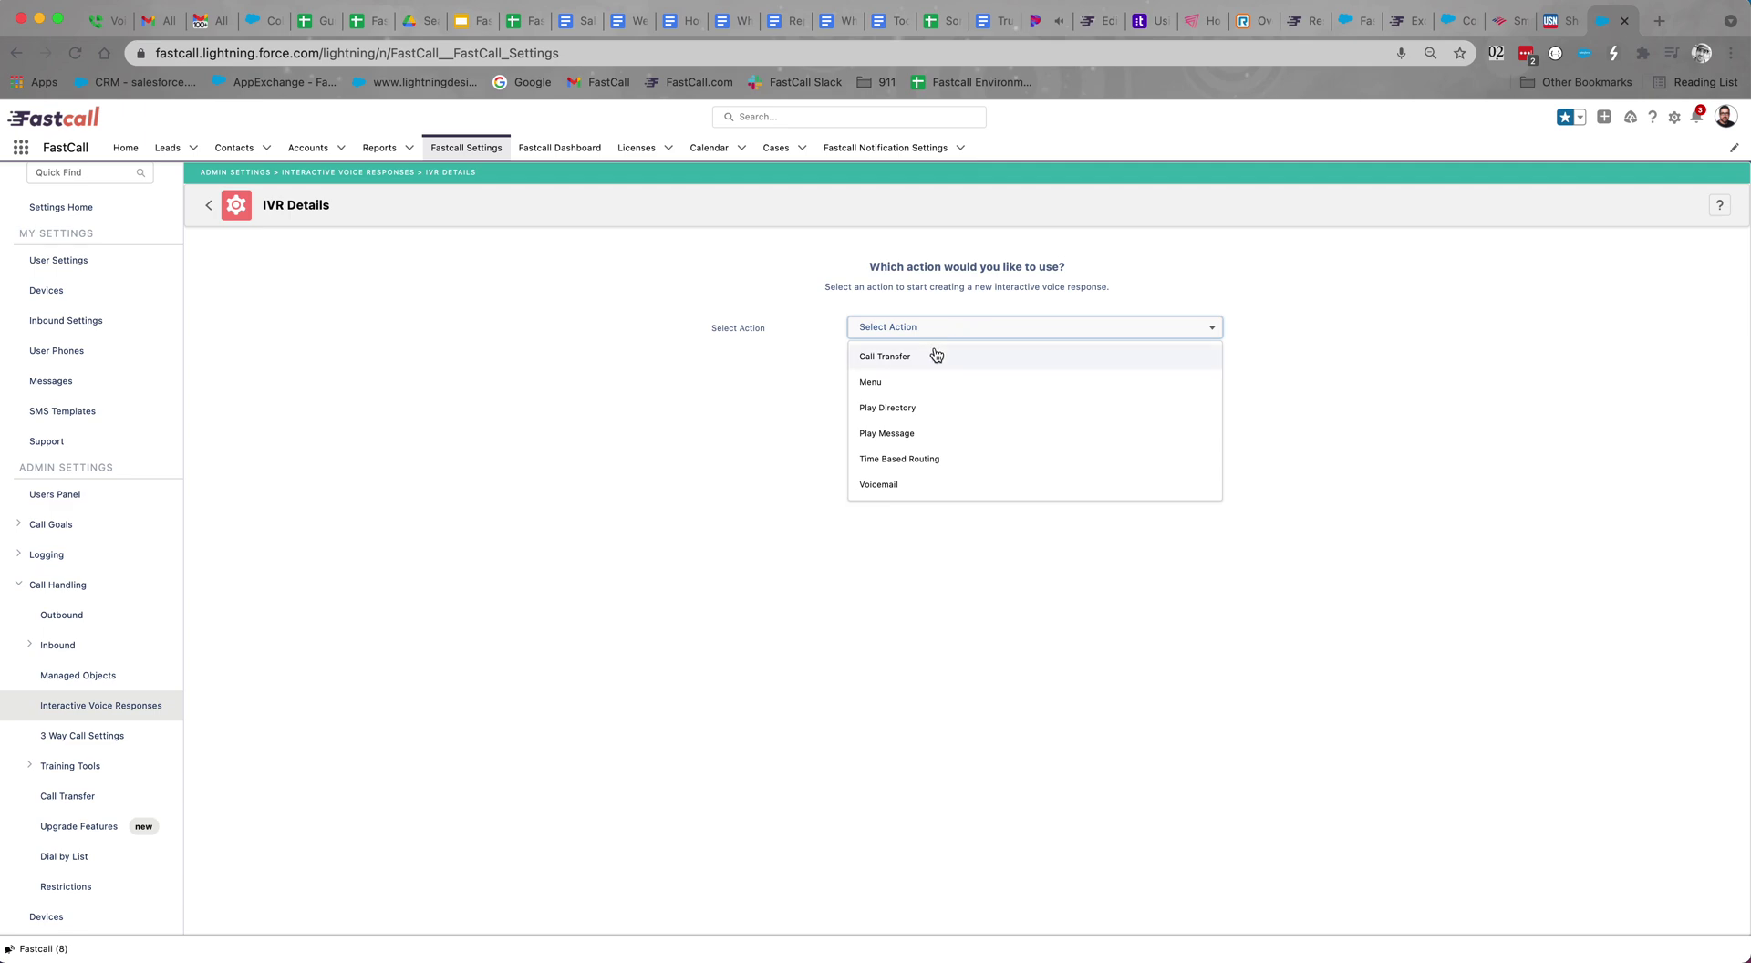
click(895, 485)
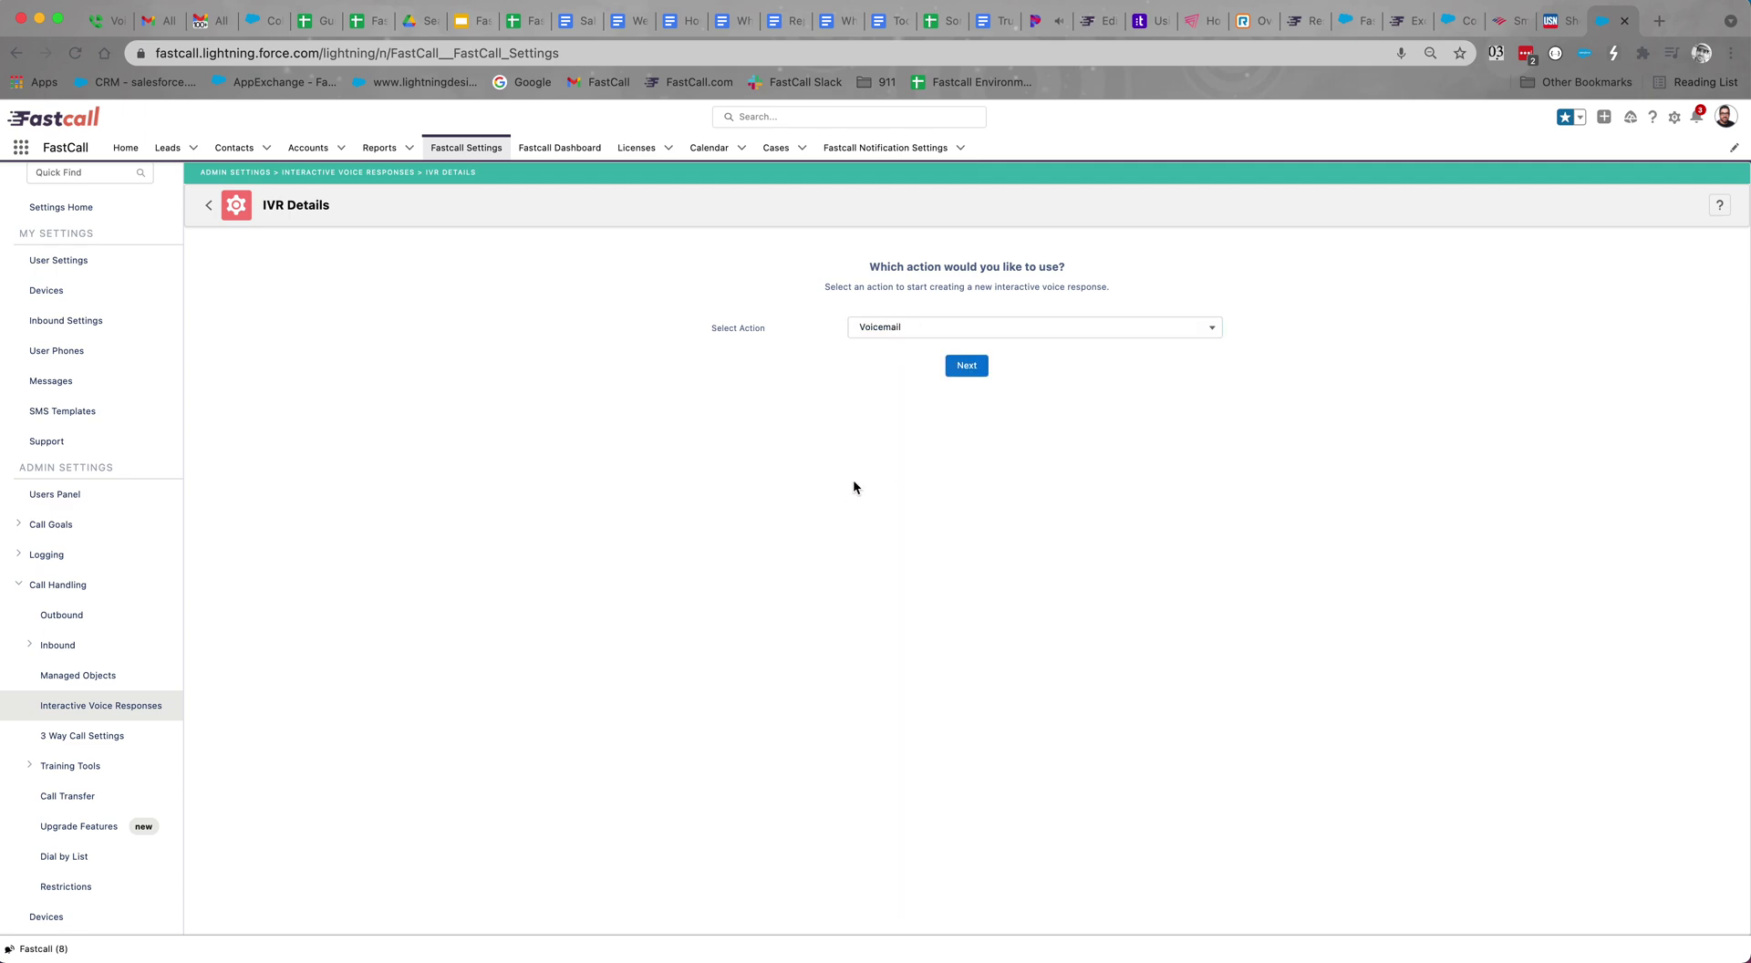
click(966, 365)
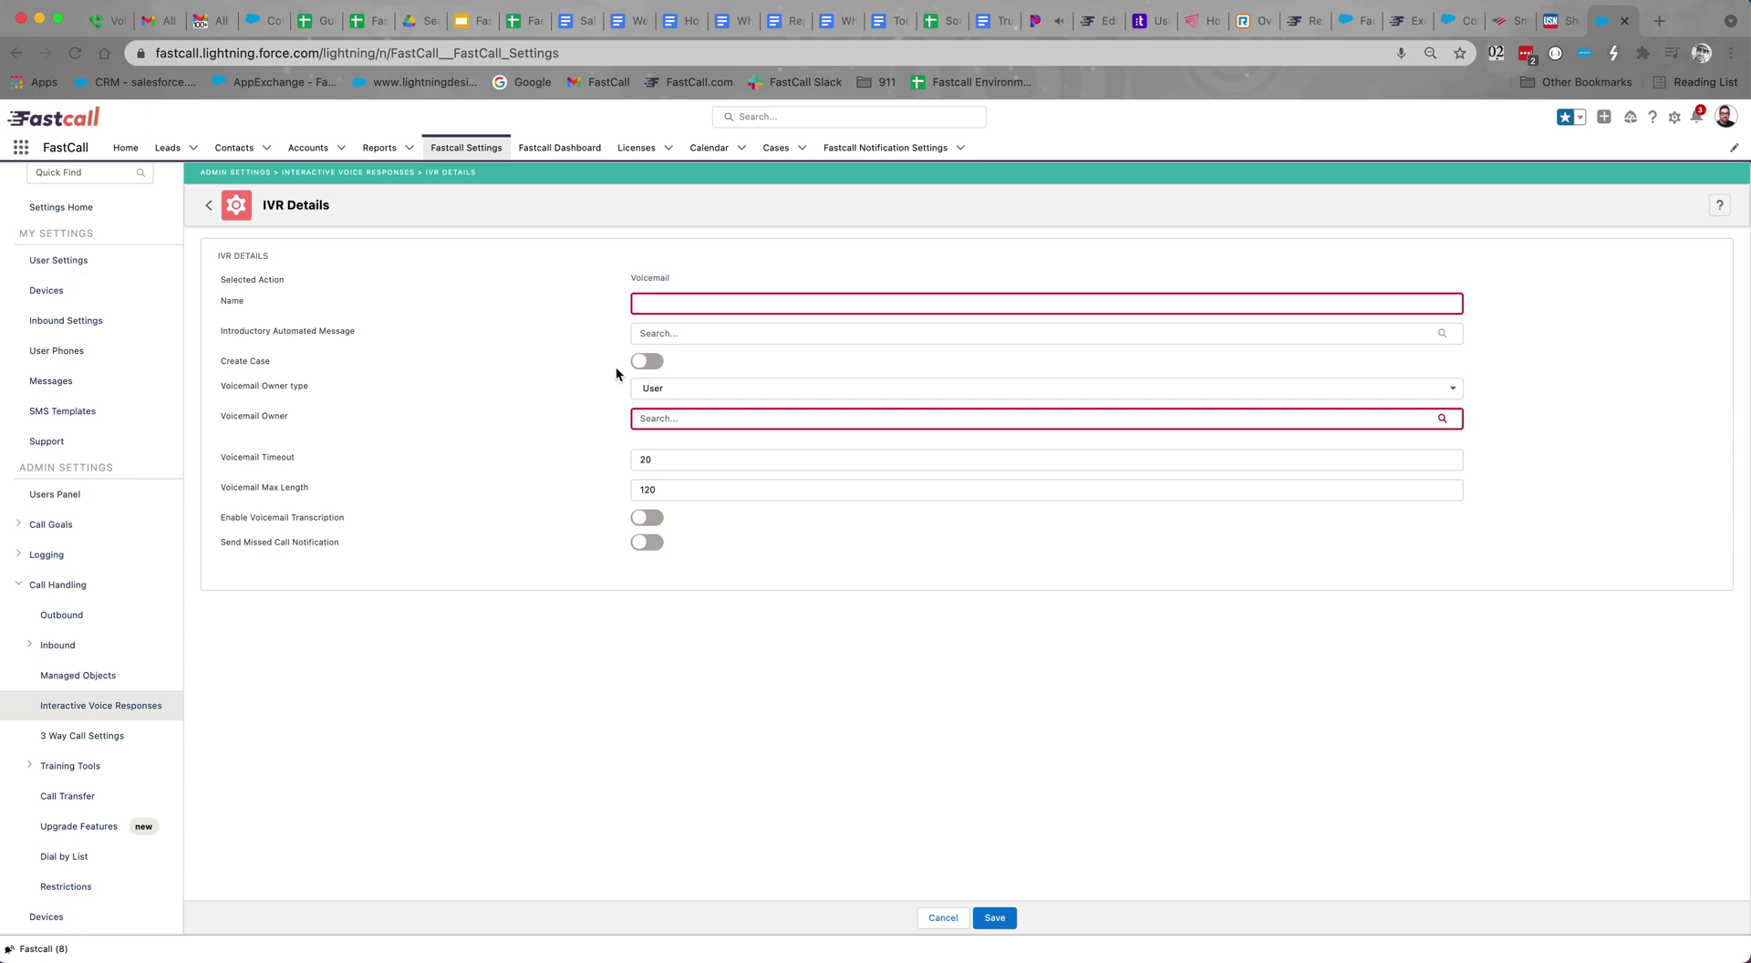
click(675, 421)
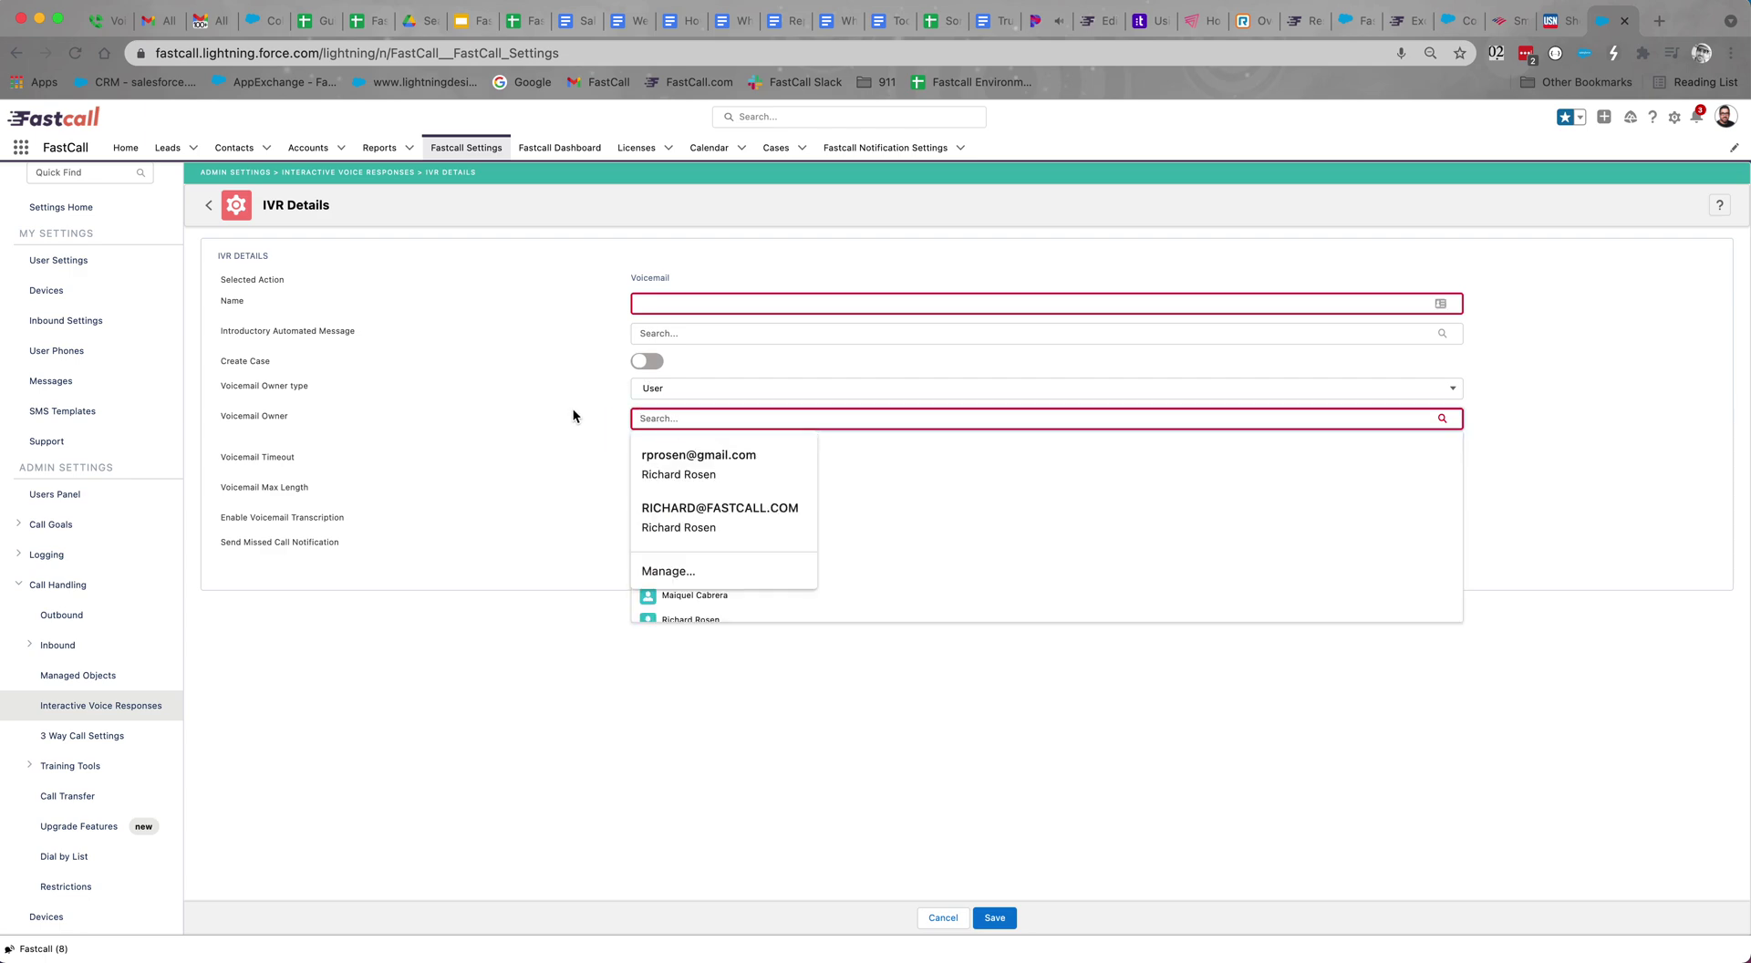
click(878, 395)
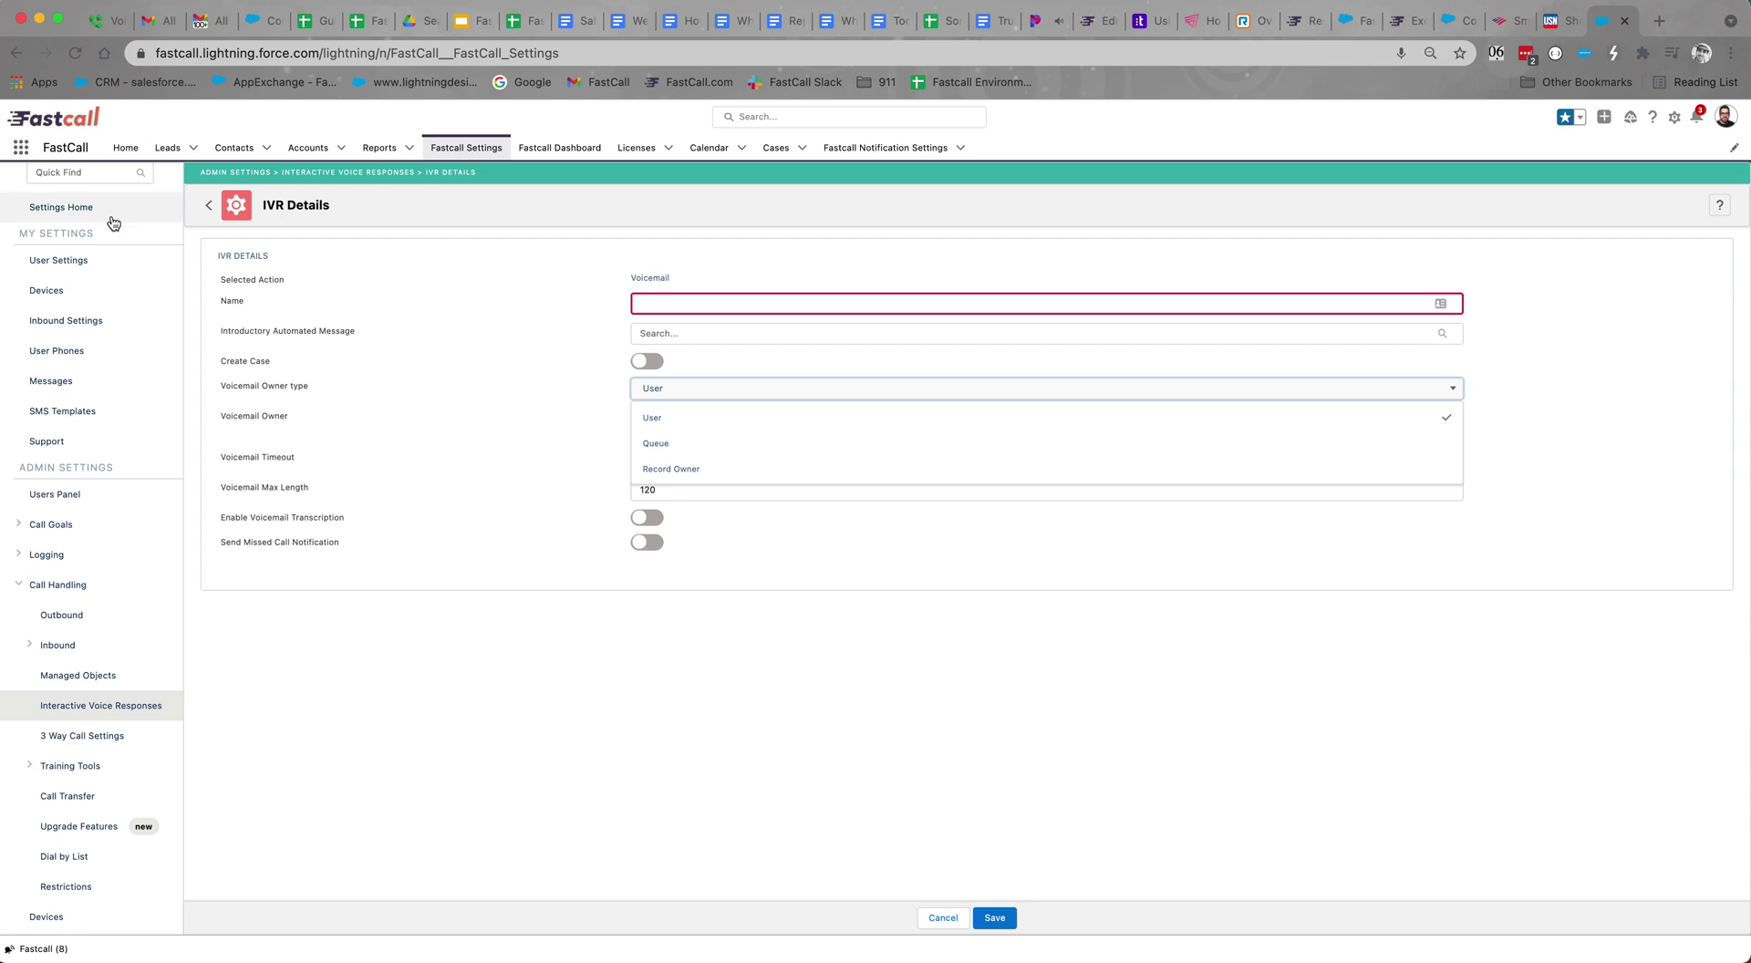
Open the list of available Salesforce apps
click(18, 144)
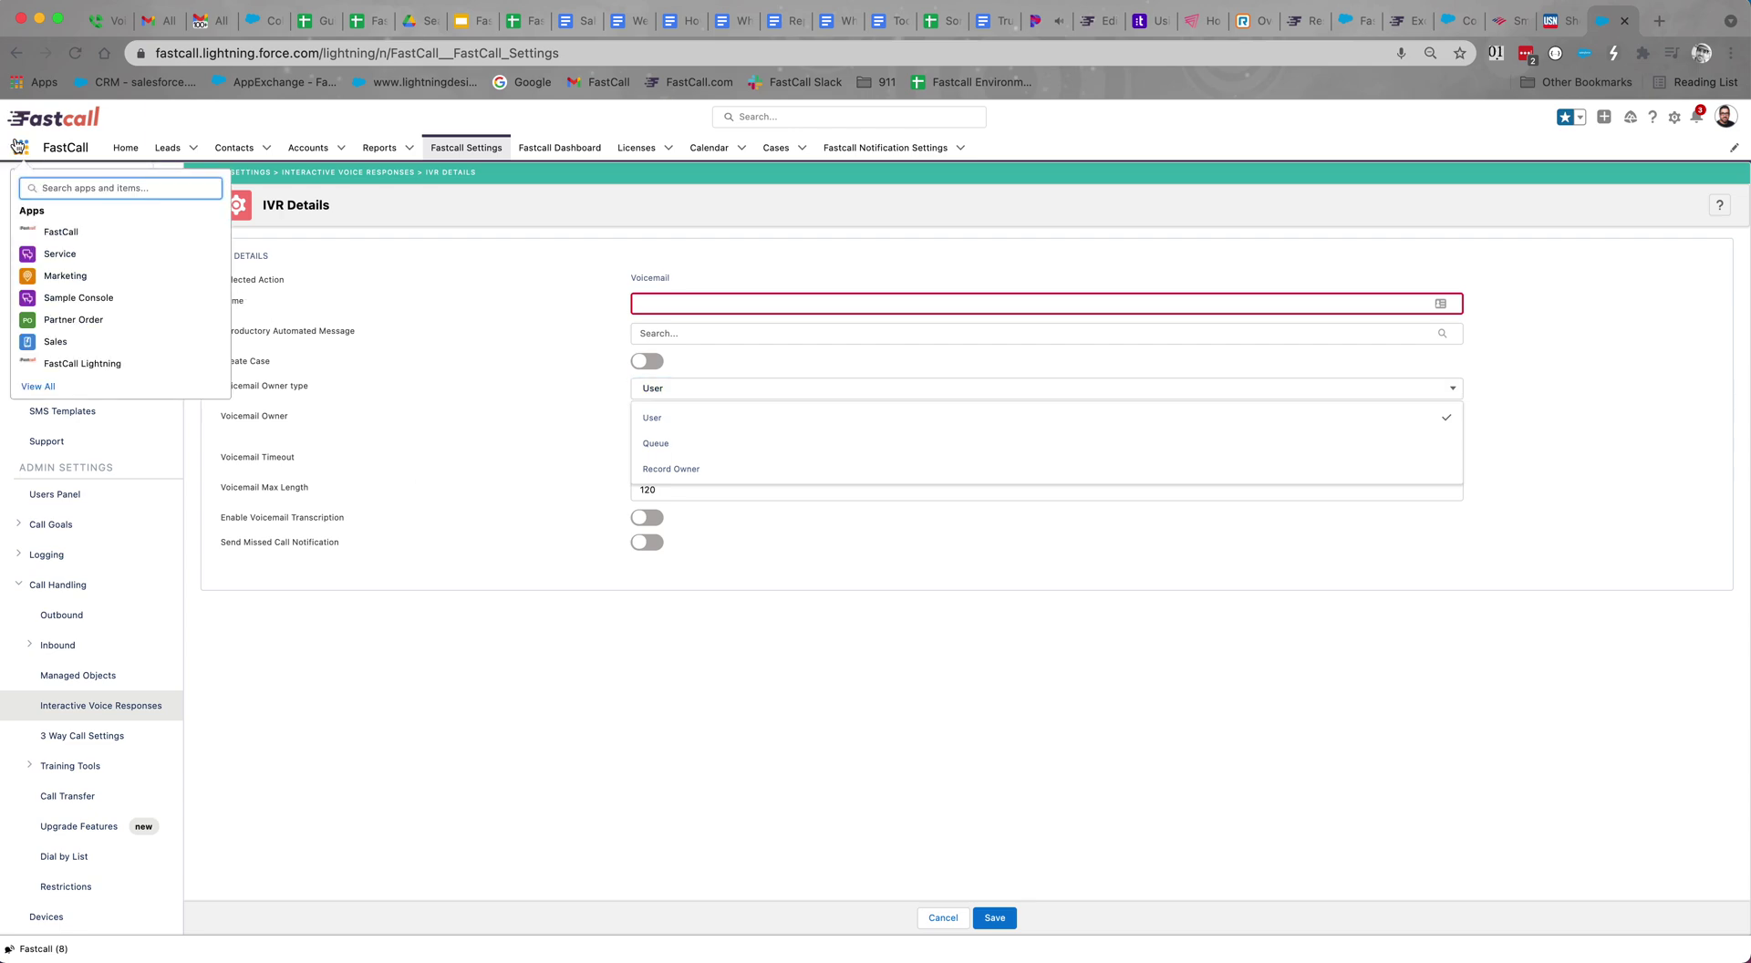